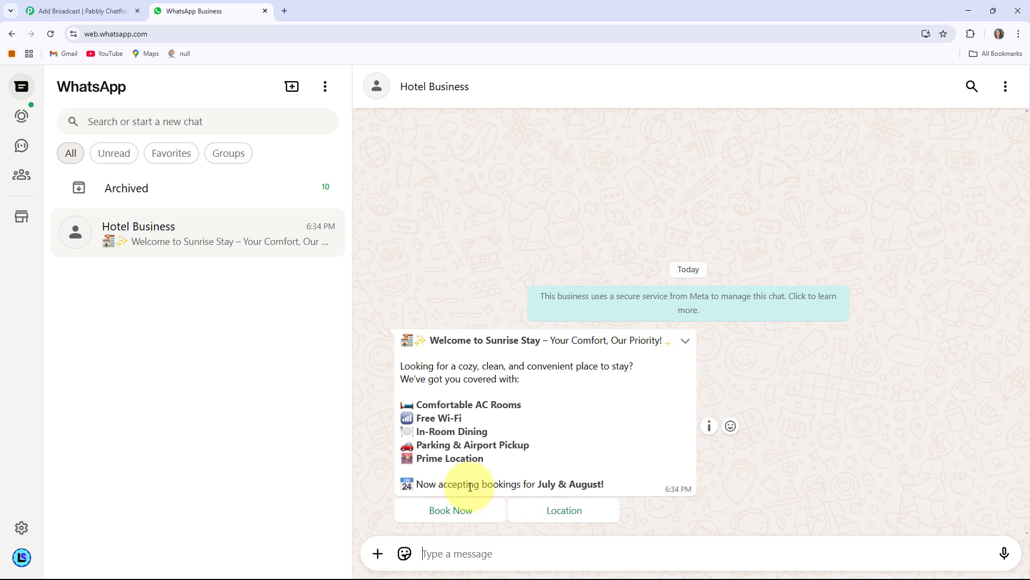
# Step: Open the Pabbly Chatflow website at pabbly.com/chatflow in a new browser tab
pyautogui.click(287, 9)
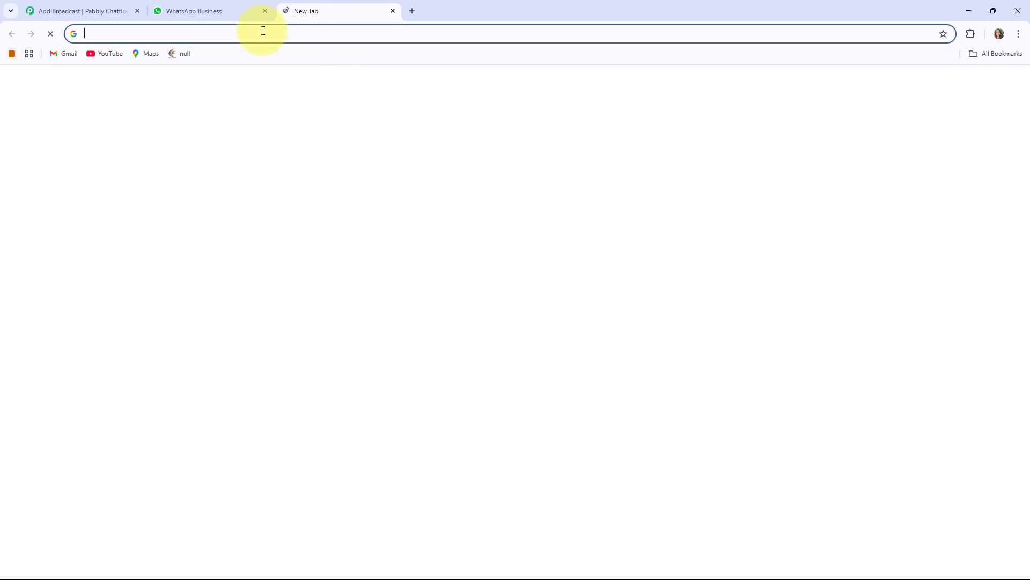
pyautogui.click(215, 33)
pyautogui.write('pabbly.com/chatflow')
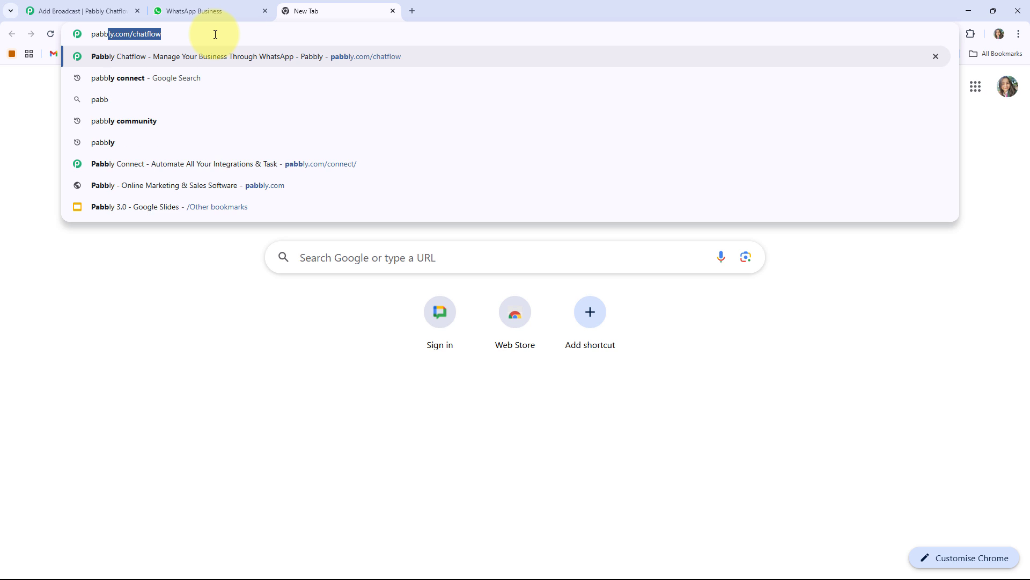
pyautogui.press('Right')
pyautogui.press('Return')
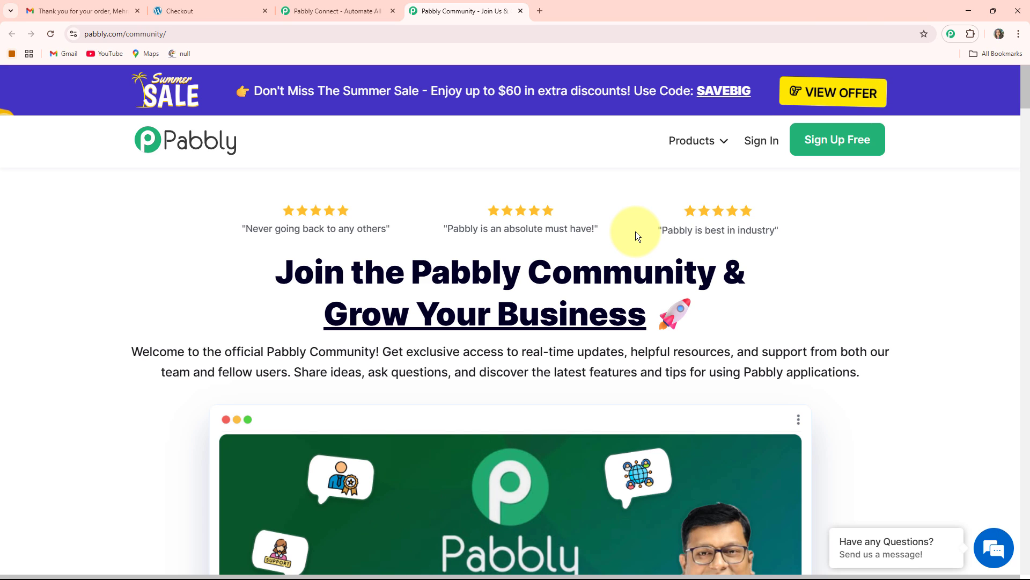
# Step: Look through the Pabbly Community page, covering its member benefits, join option and customer testimonial
pyautogui.scroll(-8, 506, 220)
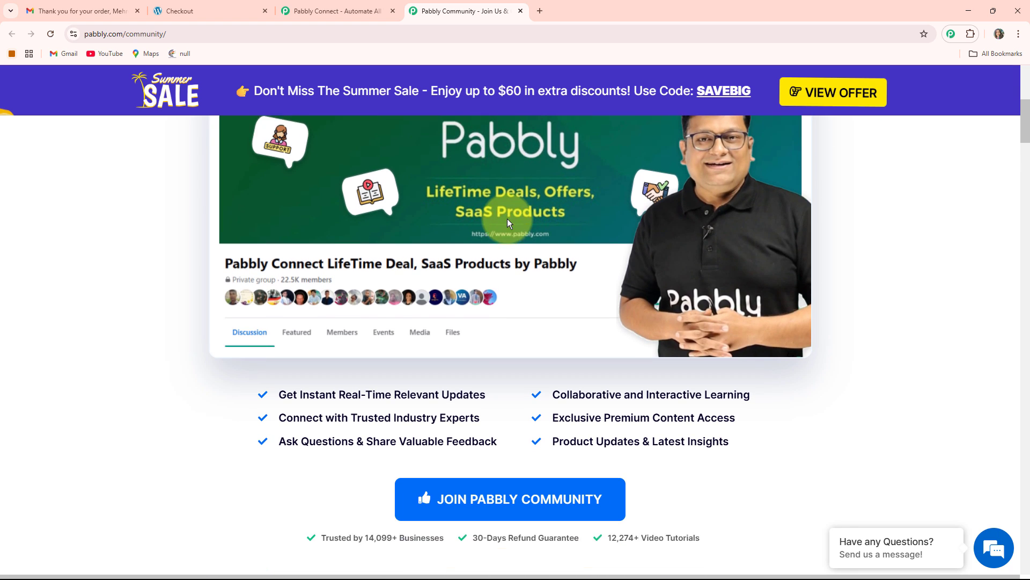
pyautogui.scroll(-4, 508, 220)
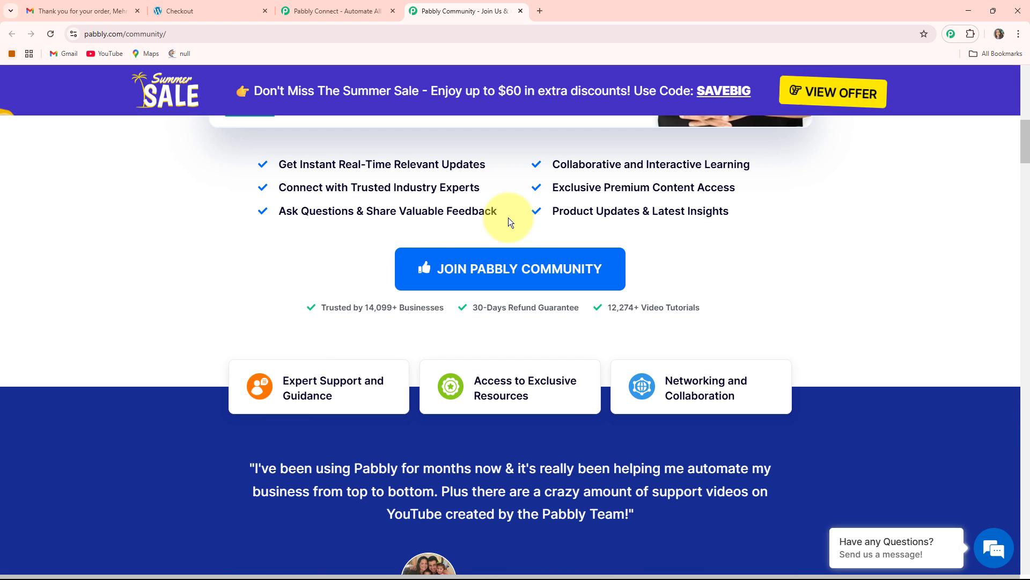
pyautogui.scroll(-4, 509, 222)
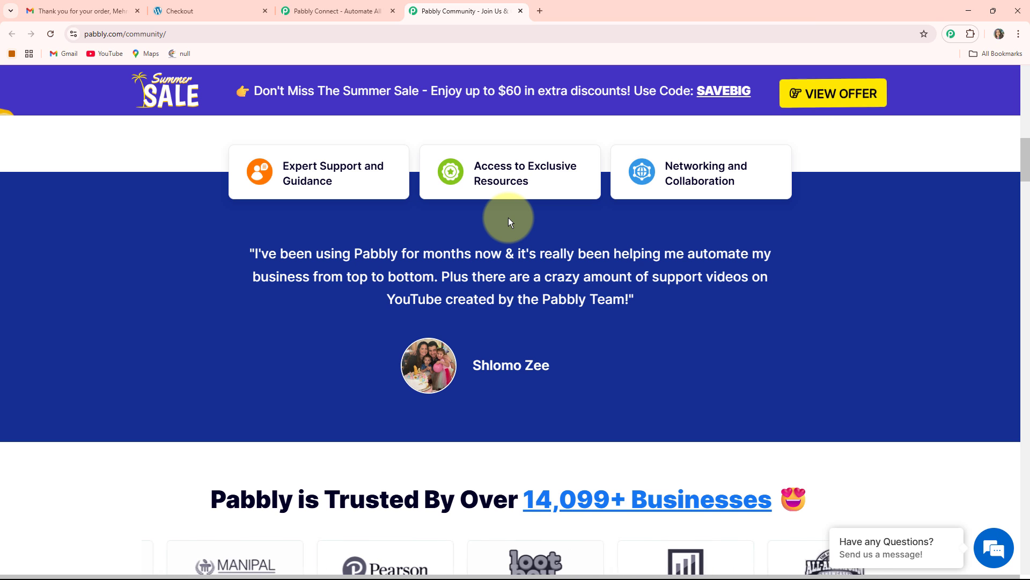
pyautogui.scroll(10, 511, 225)
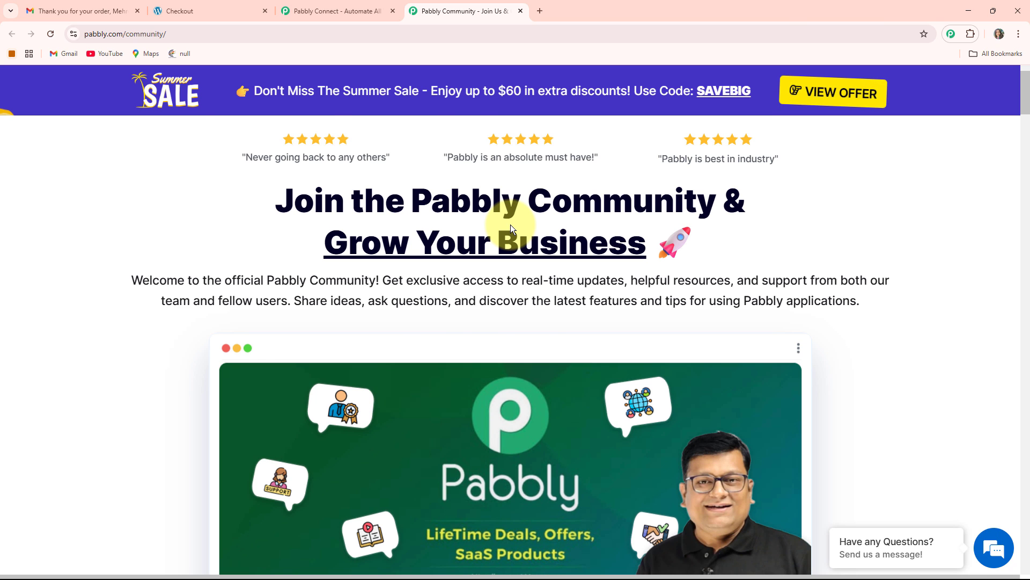
pyautogui.scroll(-3, 489, 302)
pyautogui.scroll(2, 489, 301)
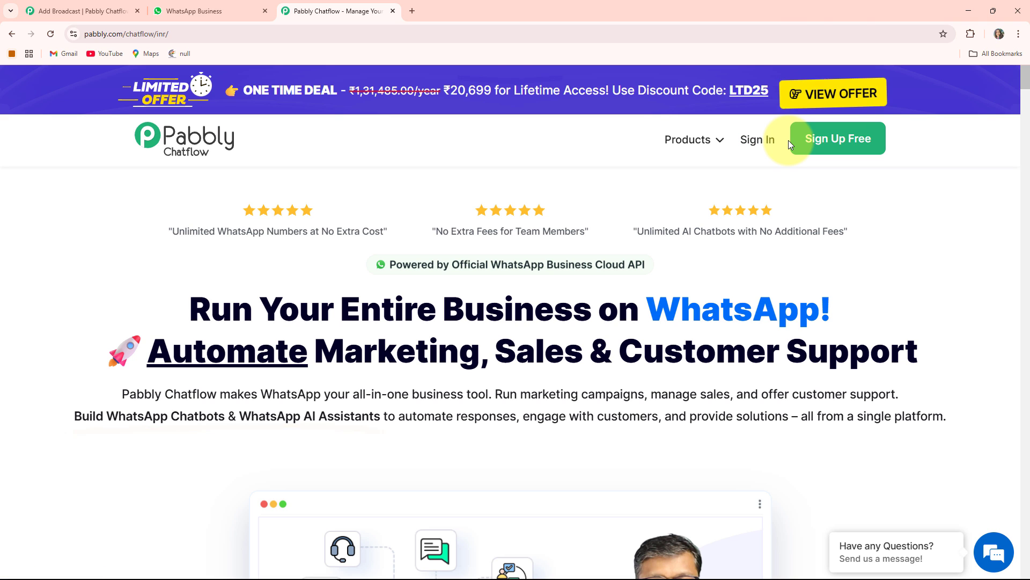
# Step: Sign in to the Pabbly account and access the Pabbly Chatflow app
pyautogui.click(758, 139)
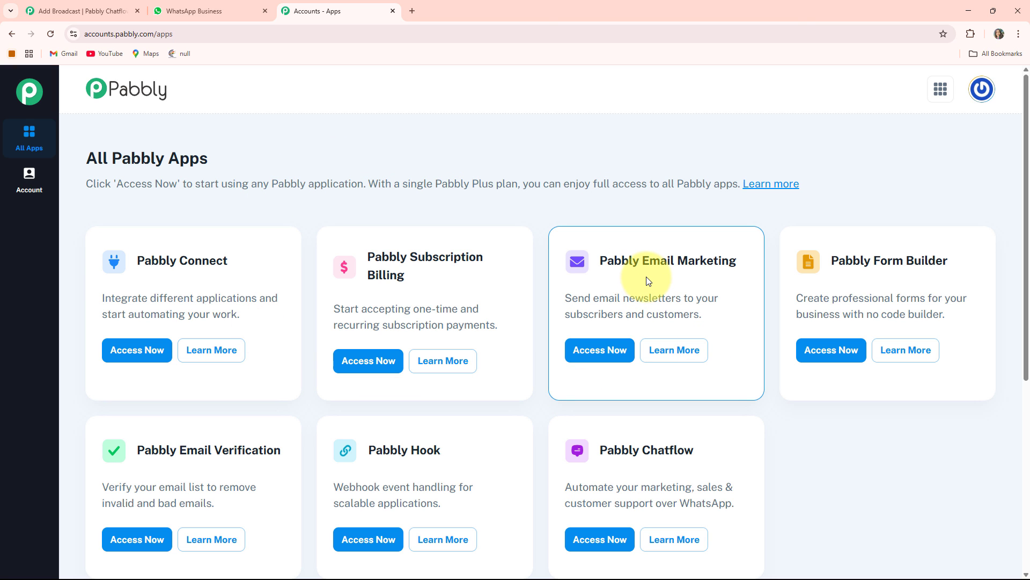
pyautogui.scroll(-2, 649, 278)
pyautogui.scroll(2, 651, 276)
pyautogui.scroll(-1, 674, 277)
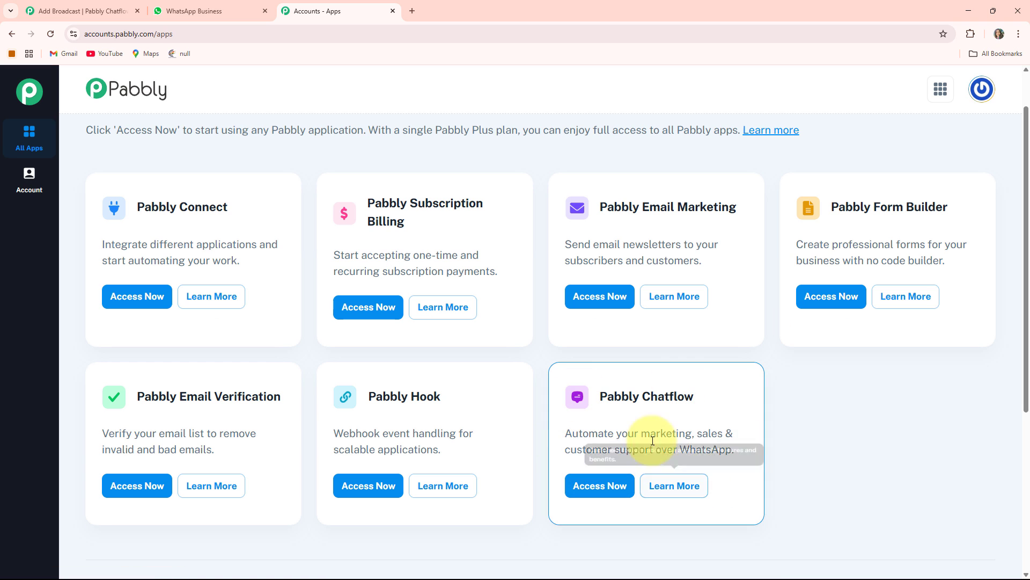
pyautogui.click(607, 490)
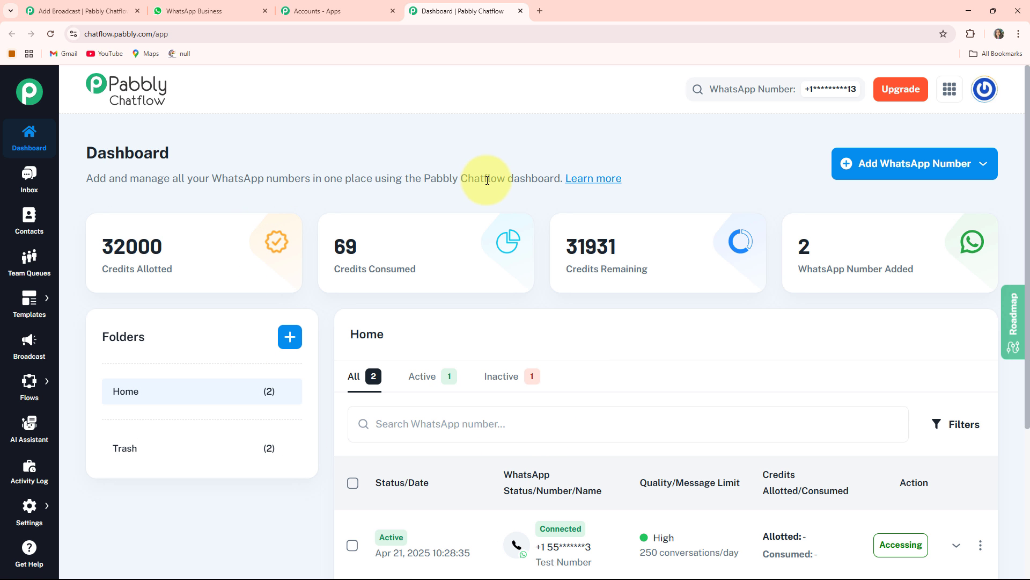
# Step: Review the dashboard's credit figures, the list of added WhatsApp numbers and the connection options for adding a number
pyautogui.moveTo(99, 269); pyautogui.dragTo(173, 268)
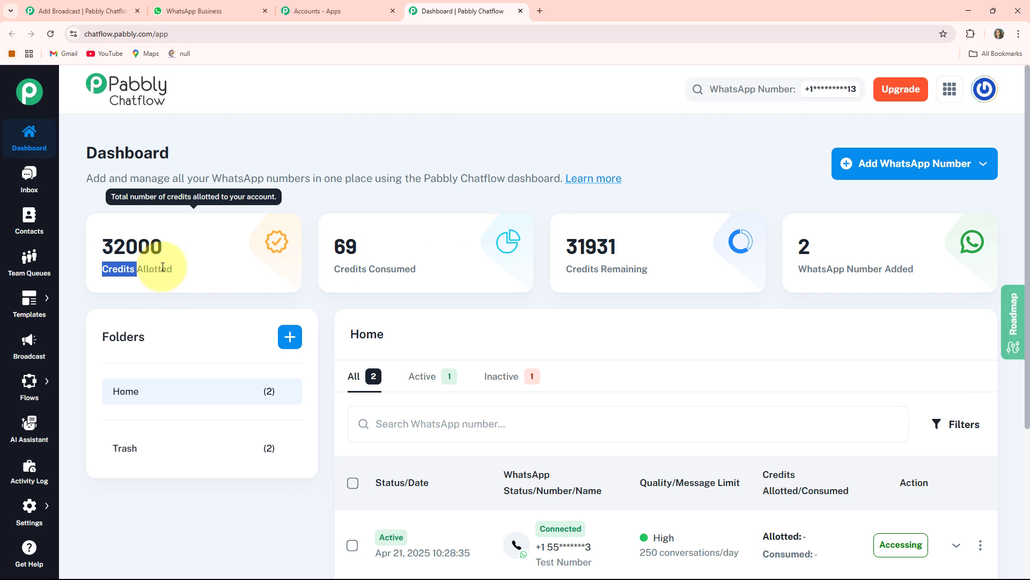
pyautogui.click(429, 271)
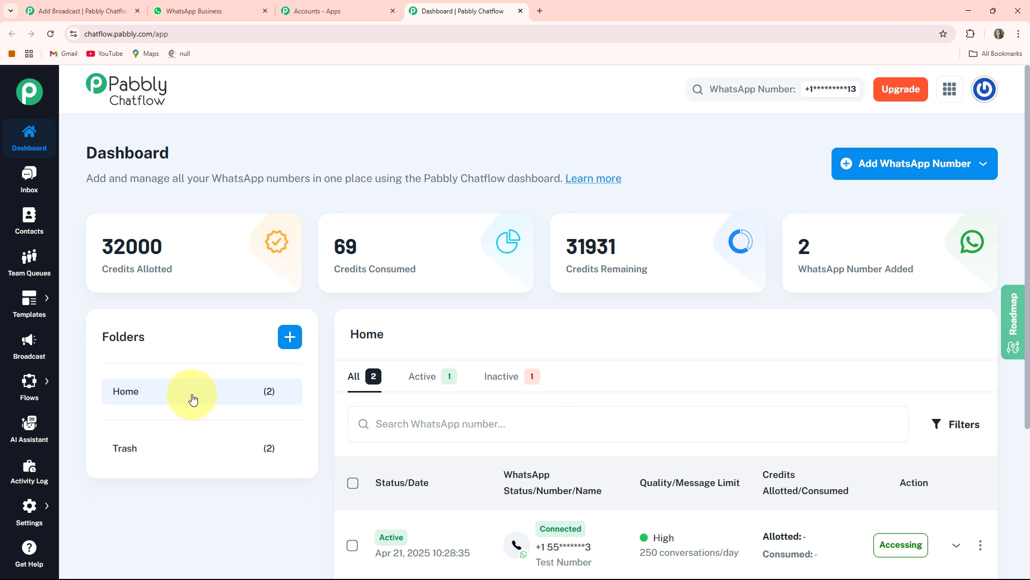
pyautogui.scroll(-2, 562, 455)
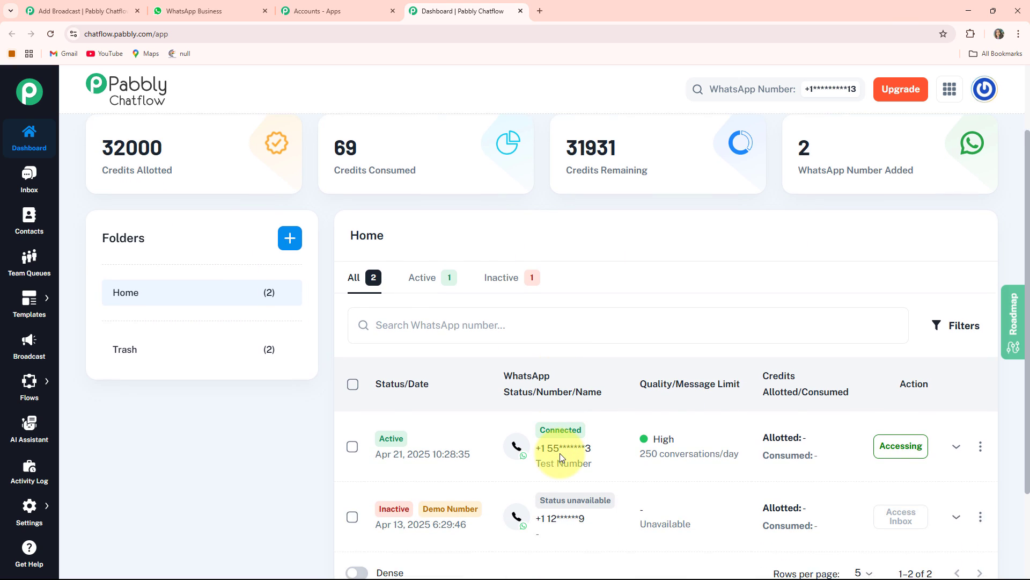
pyautogui.scroll(1, 601, 379)
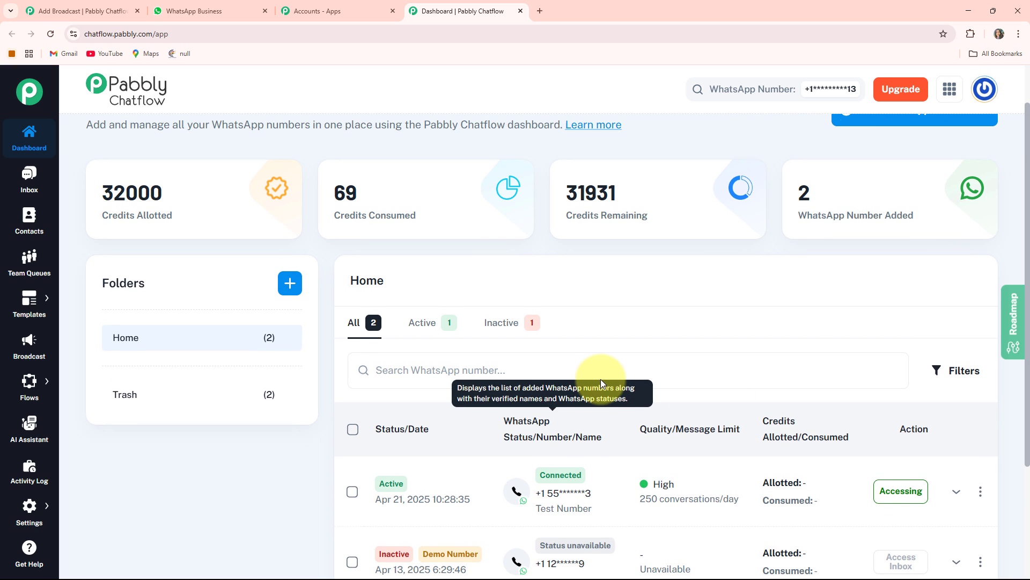
pyautogui.scroll(1, 601, 383)
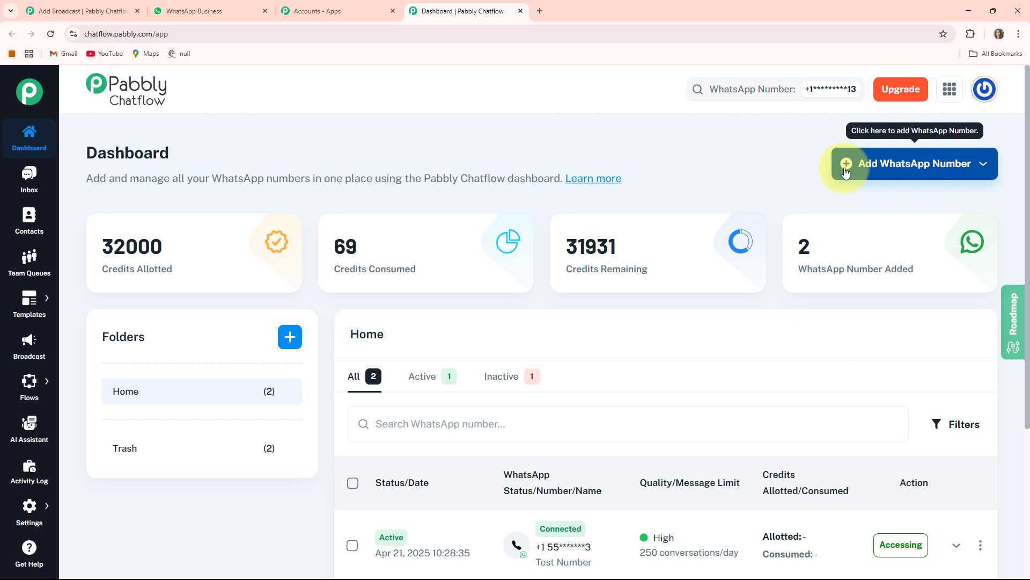
pyautogui.click(880, 173)
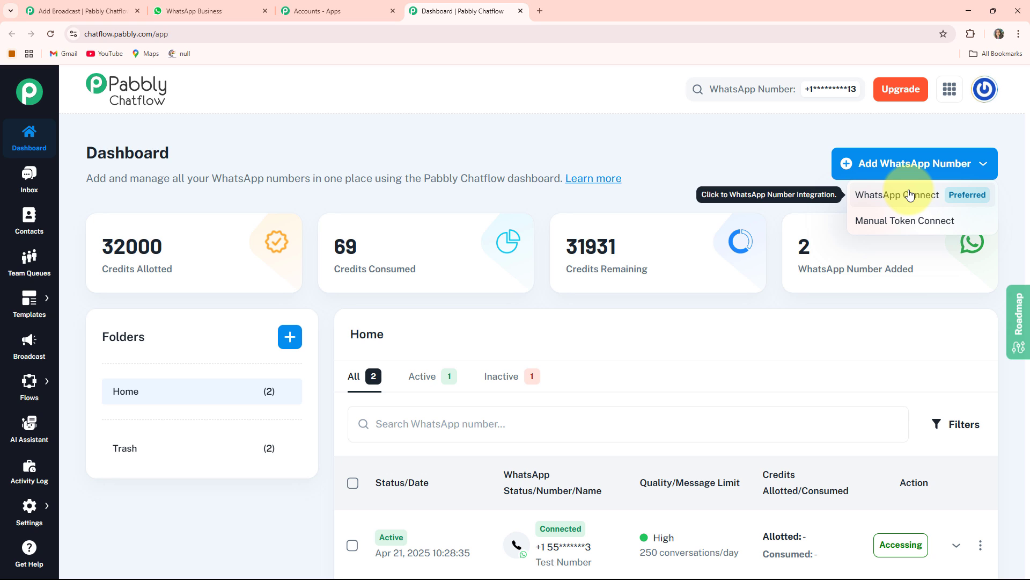
pyautogui.click(914, 221)
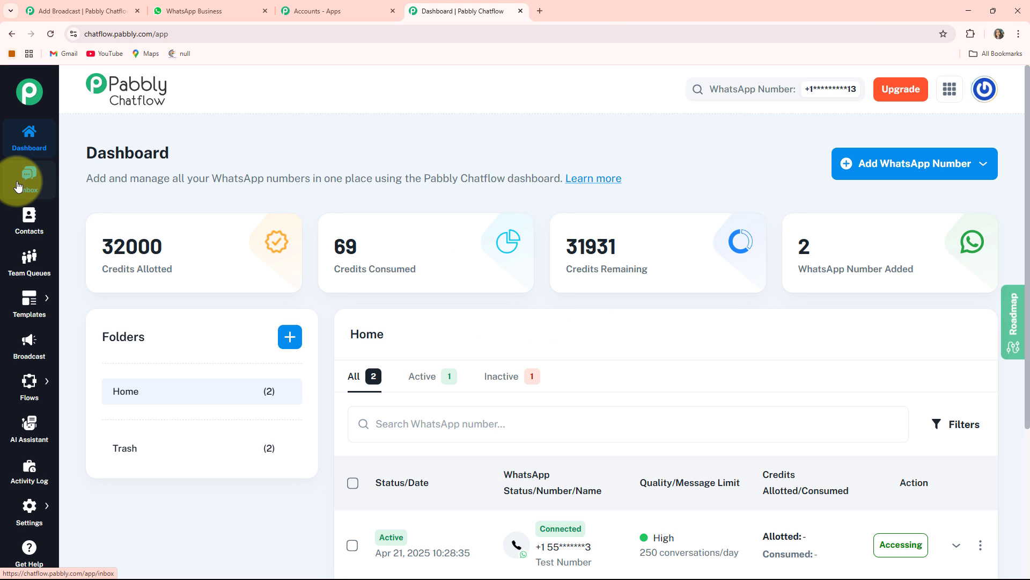
# Step: Look through the Inbox, Contacts, Team Queues, Templates, Broadcast, Flows, AI Assistant and Activity Log sections
pyautogui.click(18, 186)
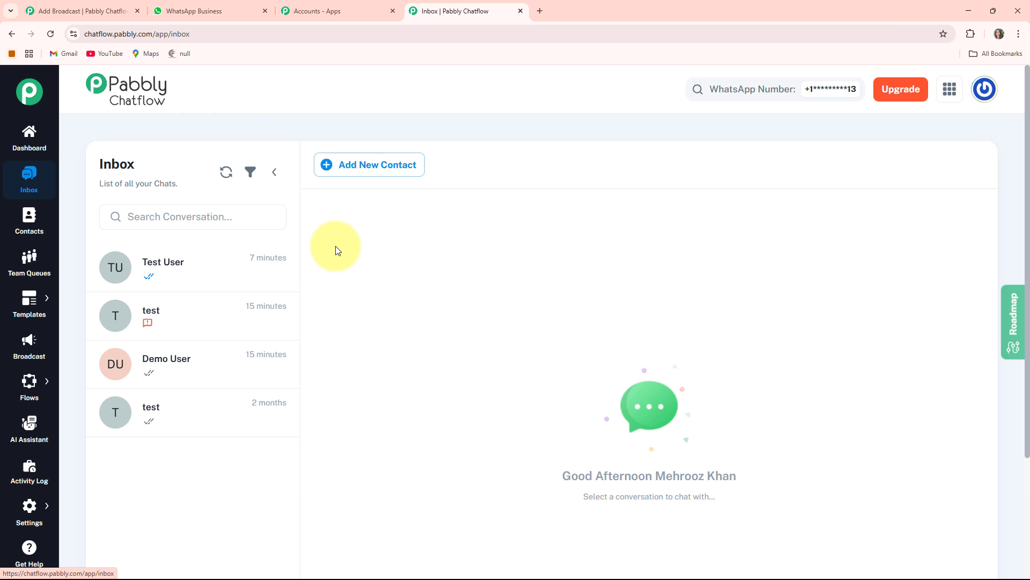
pyautogui.click(31, 234)
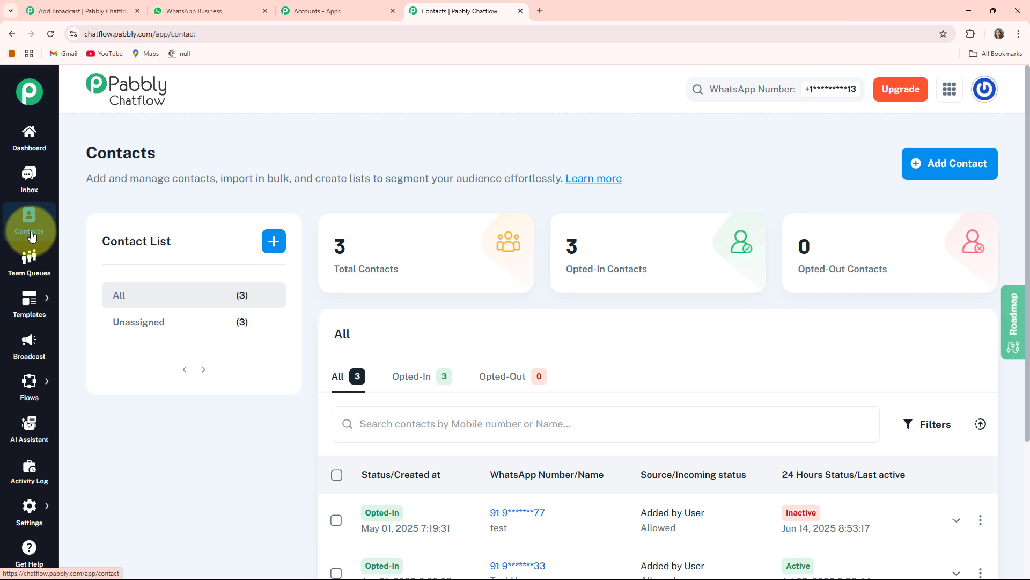
pyautogui.click(31, 264)
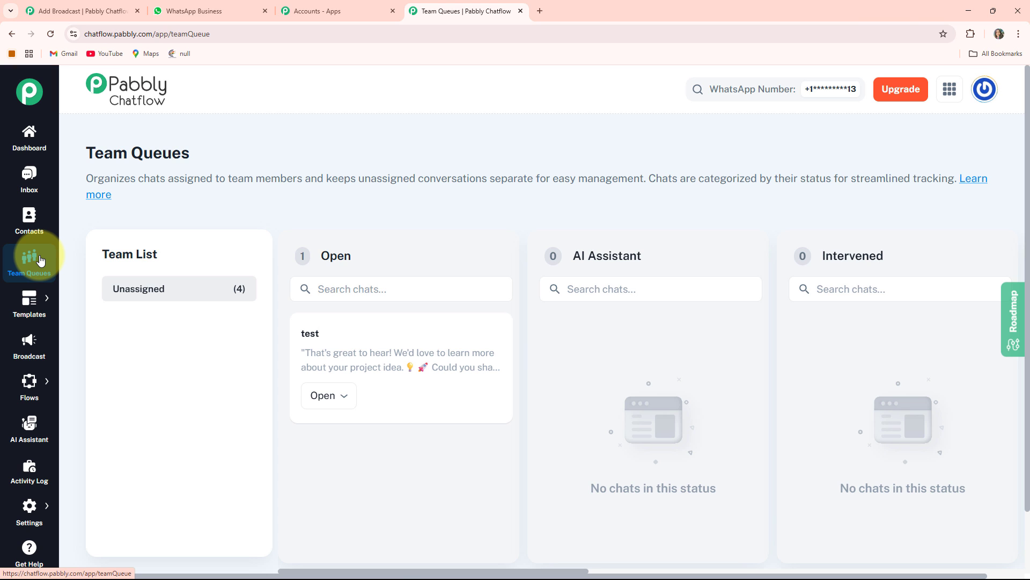
pyautogui.click(48, 301)
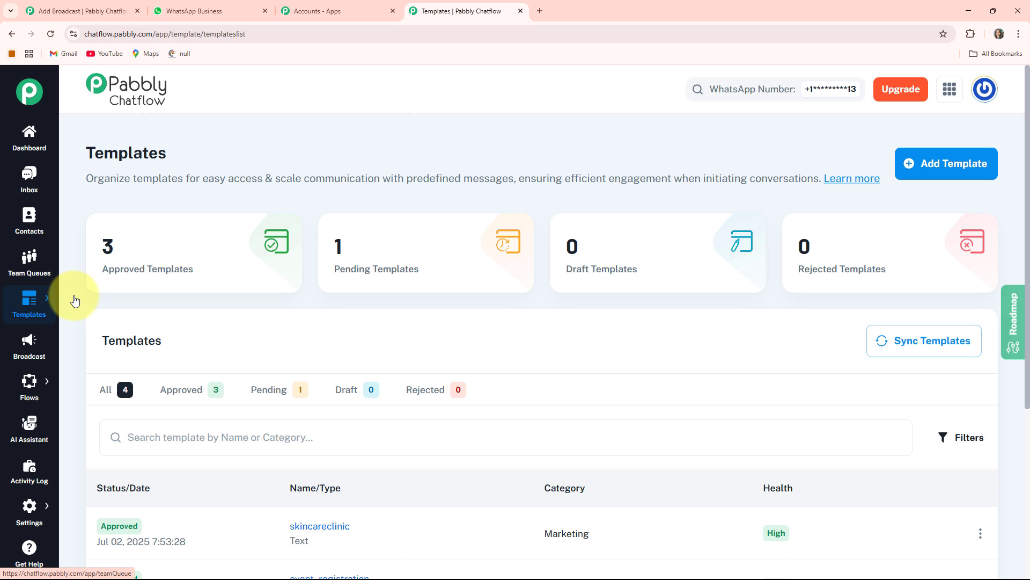
pyautogui.click(22, 348)
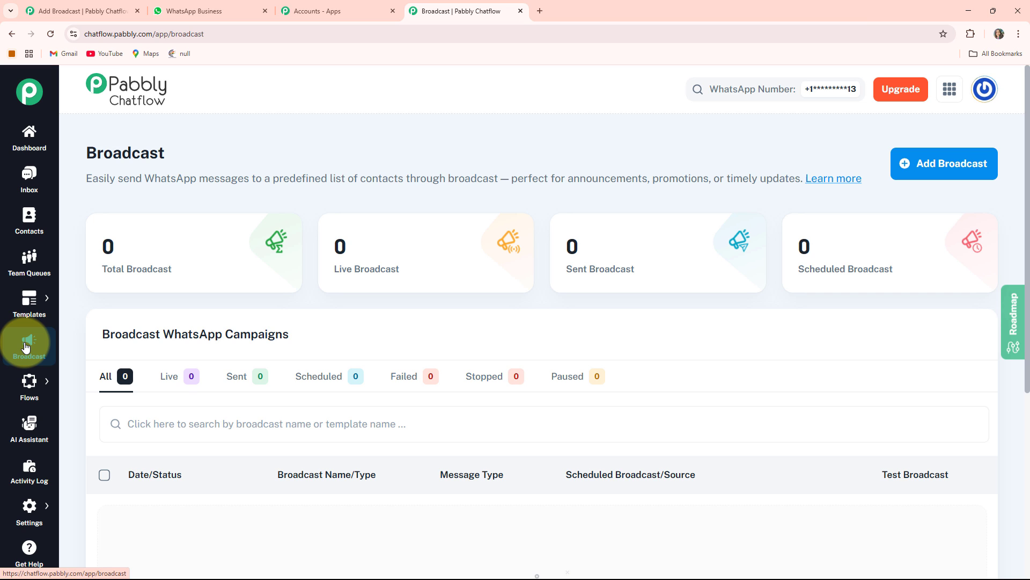
pyautogui.click(86, 384)
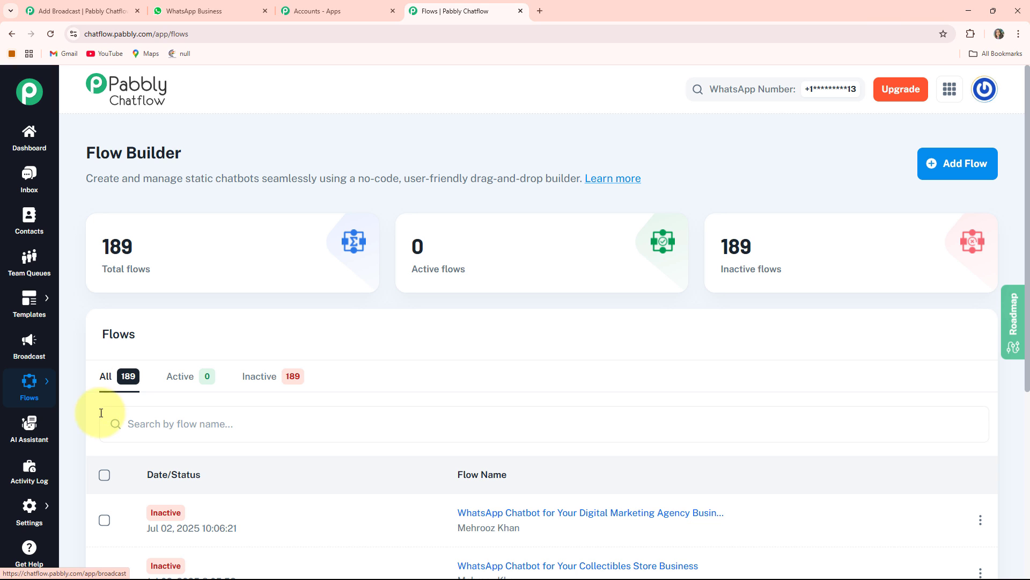
pyautogui.click(27, 435)
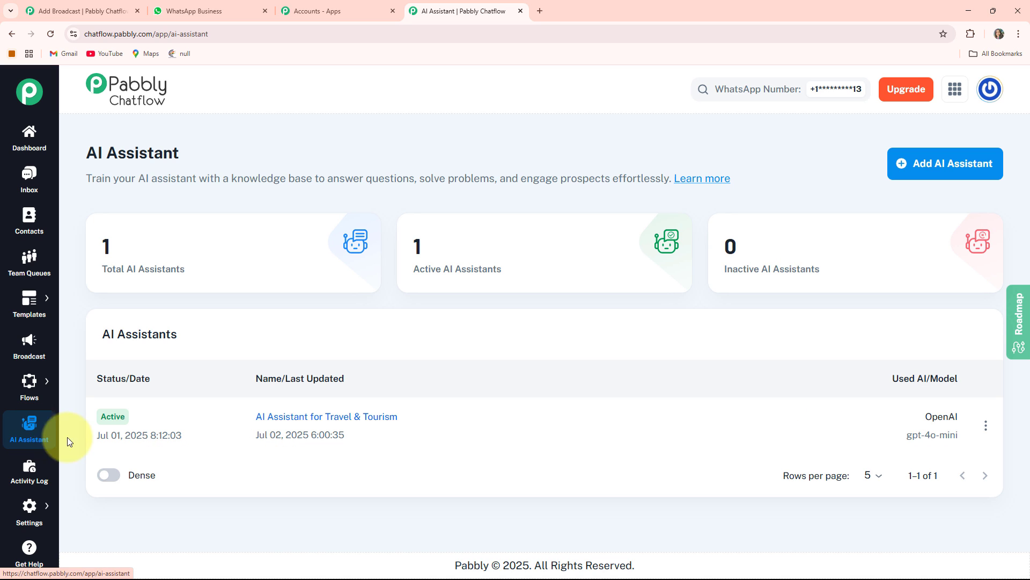
pyautogui.click(30, 480)
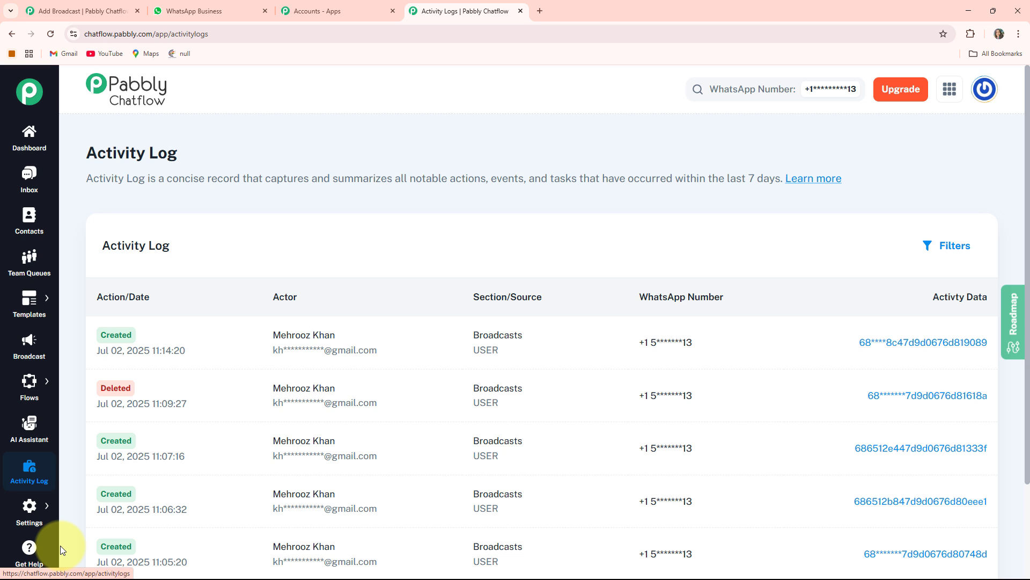
# Step: Start adding a new broadcast from the Broadcast section
pyautogui.click(22, 350)
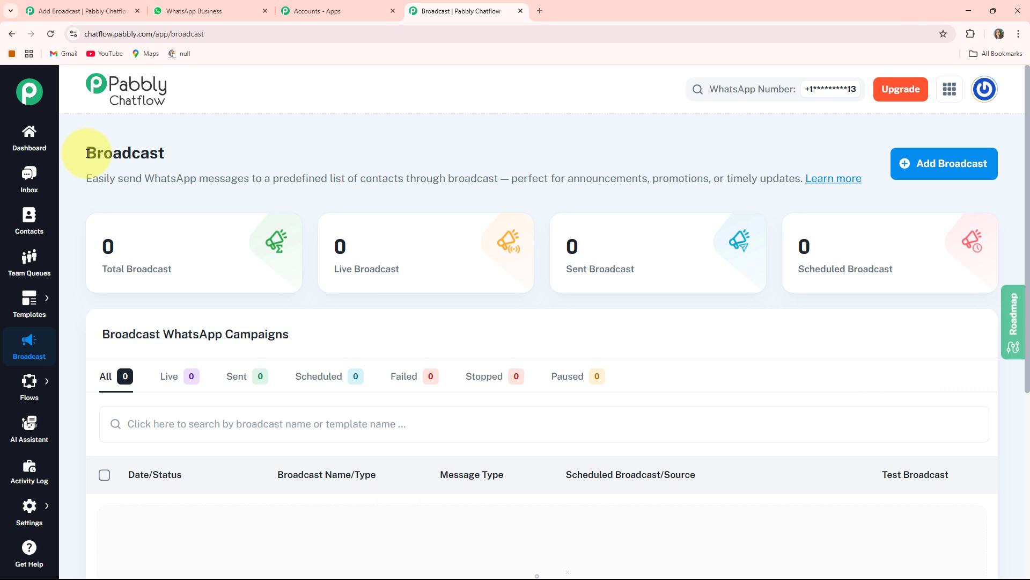
pyautogui.moveTo(88, 153); pyautogui.dragTo(188, 141)
pyautogui.click(214, 151)
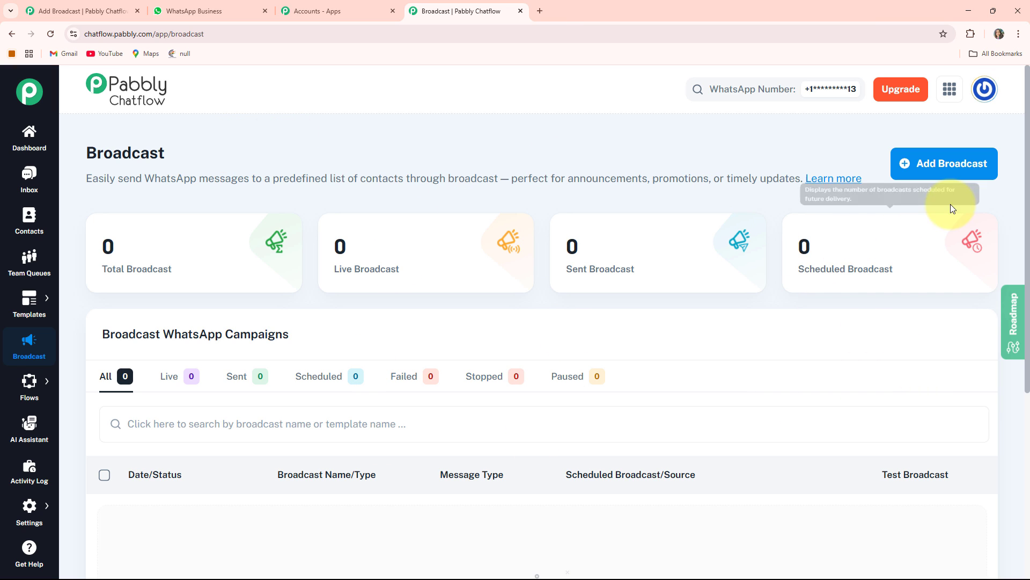
pyautogui.click(927, 172)
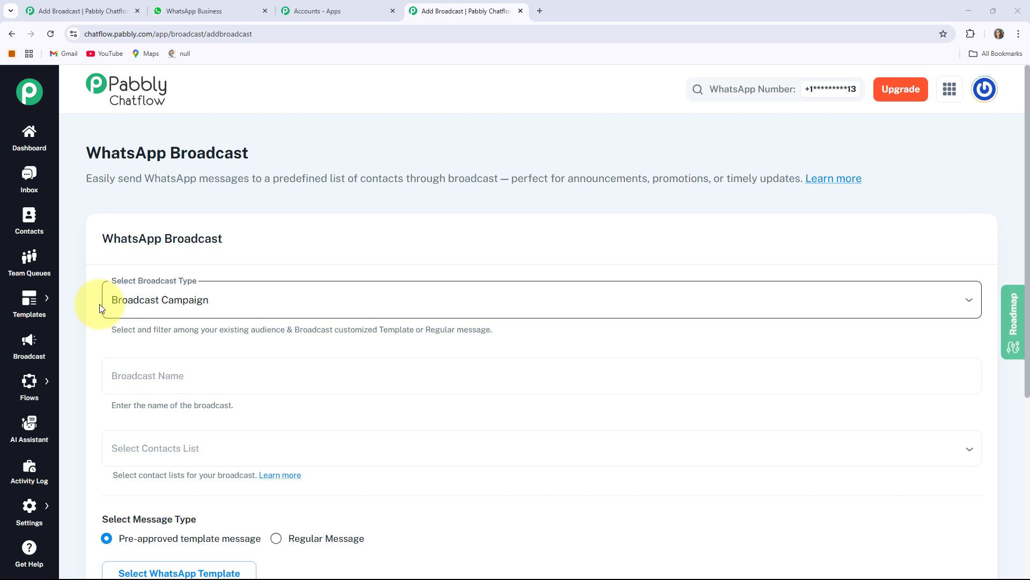
# Step: Keep the broadcast type as Broadcast Campaign and name the broadcast "Broadcast WhatsApp Messages for Your Hotel Business"
pyautogui.click(224, 304)
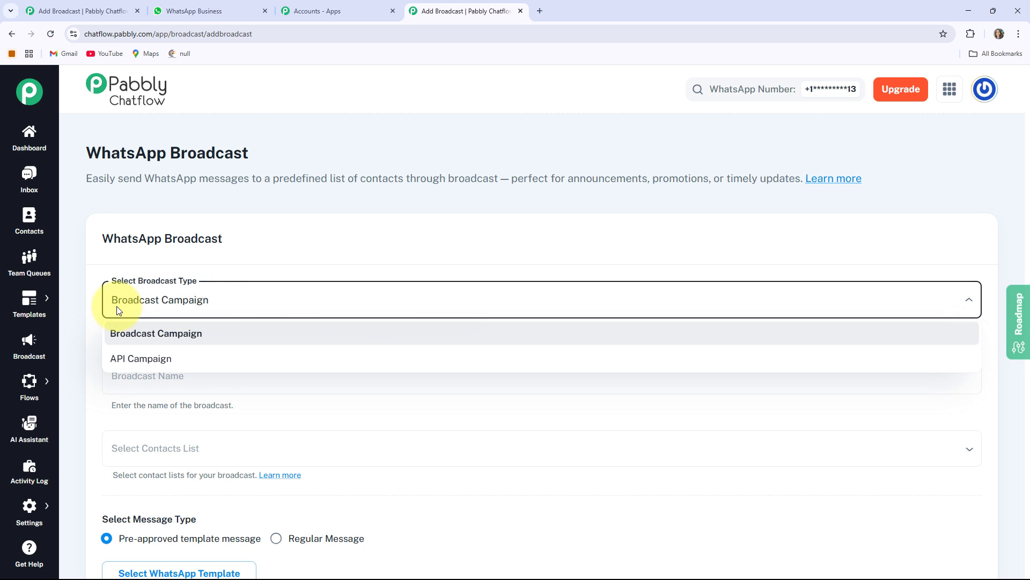
pyautogui.click(238, 417)
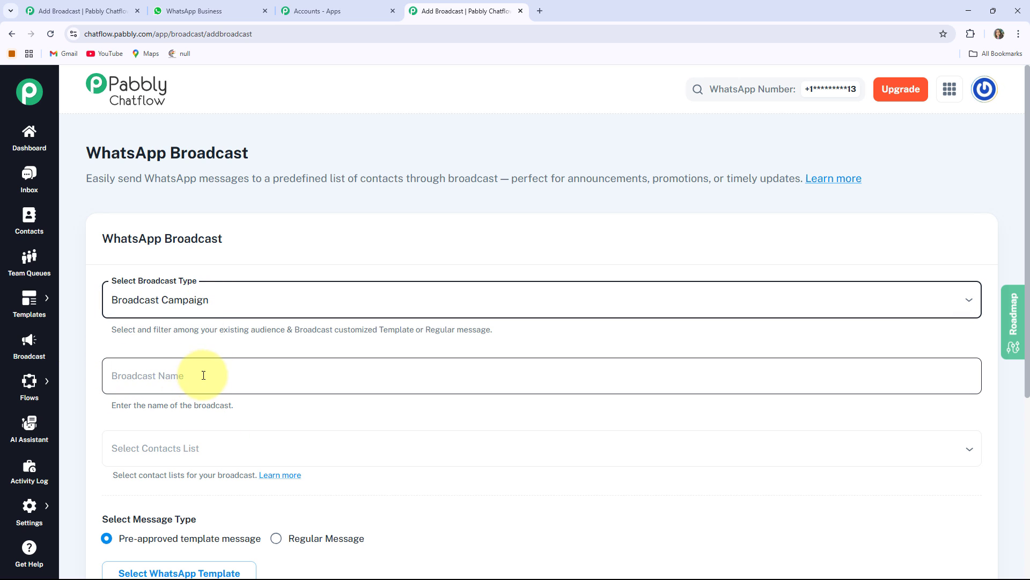
pyautogui.scroll(-1, 170, 372)
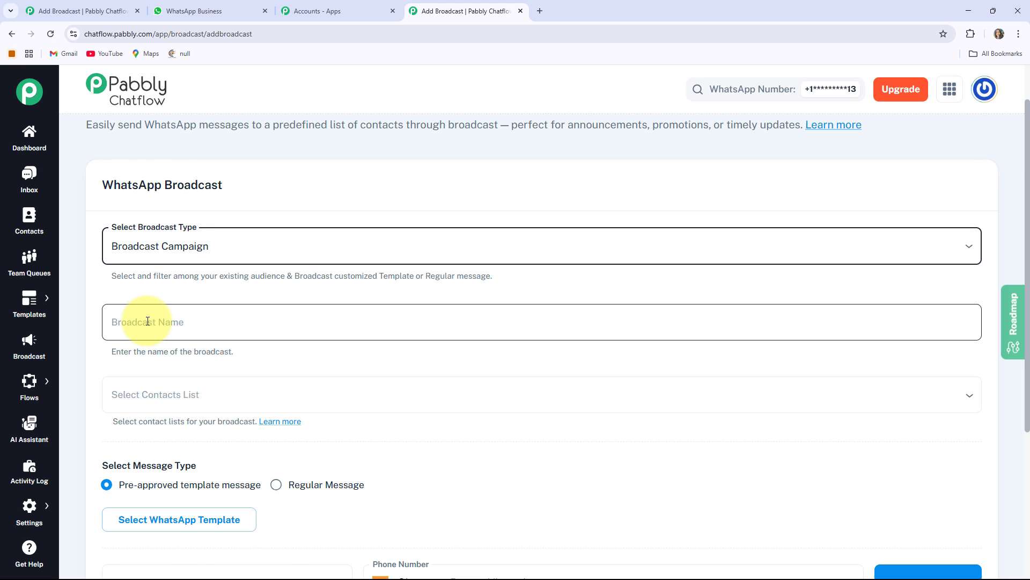
pyautogui.scroll(-2, 147, 321)
pyautogui.click(410, 218)
pyautogui.write('Broadcast WhatsApp Messages for Your Hotel Business')
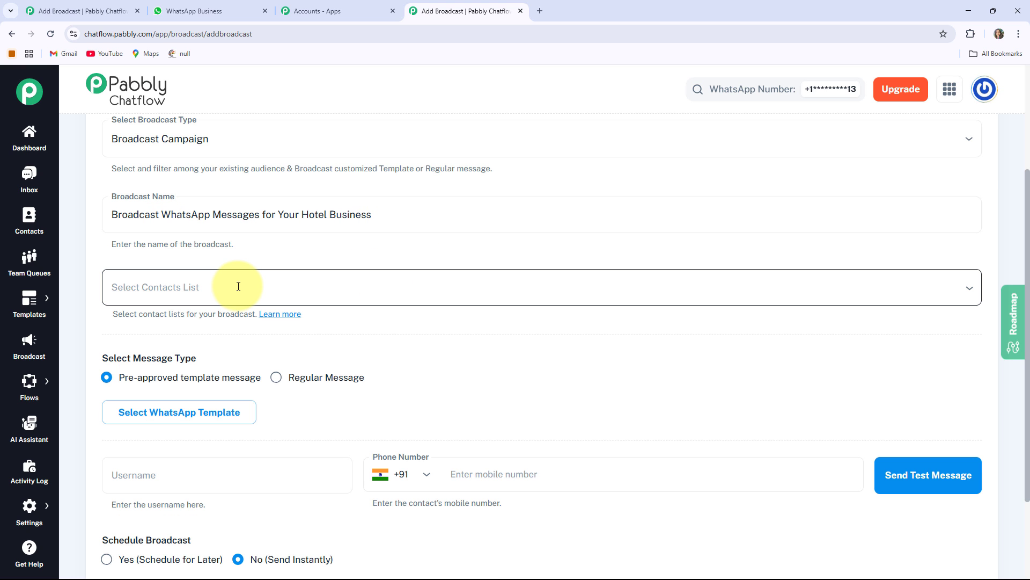
# Step: Choose All unassigned contacts as the contact list for the broadcast
pyautogui.click(134, 289)
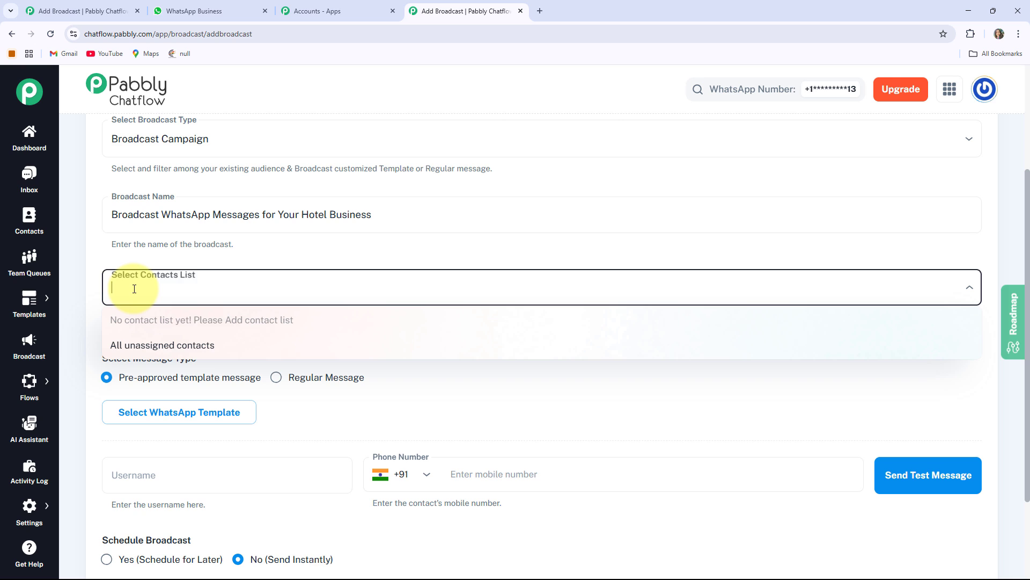
pyautogui.click(177, 355)
pyautogui.click(227, 335)
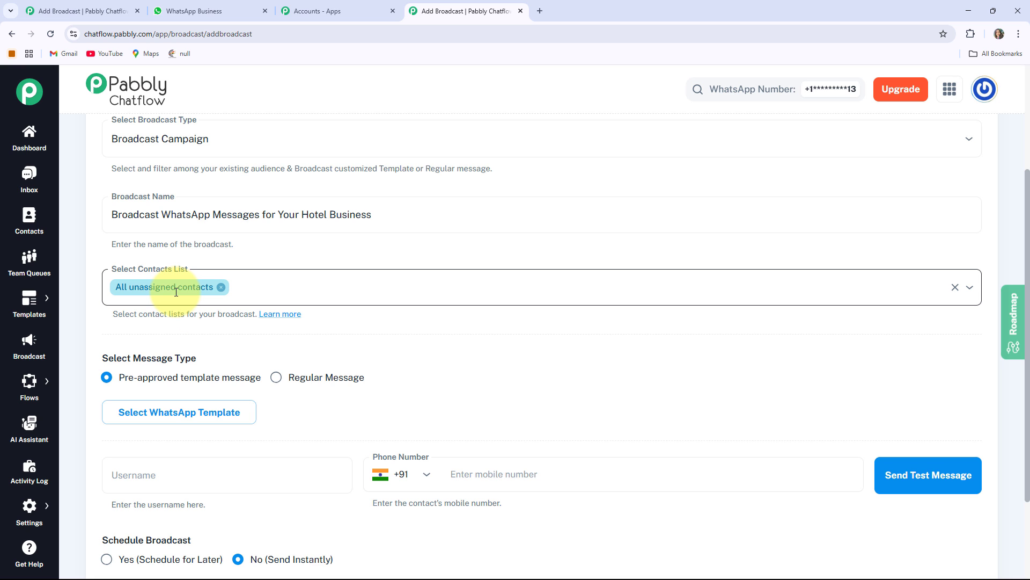
# Step: View the Regular Message options and set the message type back to Pre-approved template message
pyautogui.scroll(-2, 230, 218)
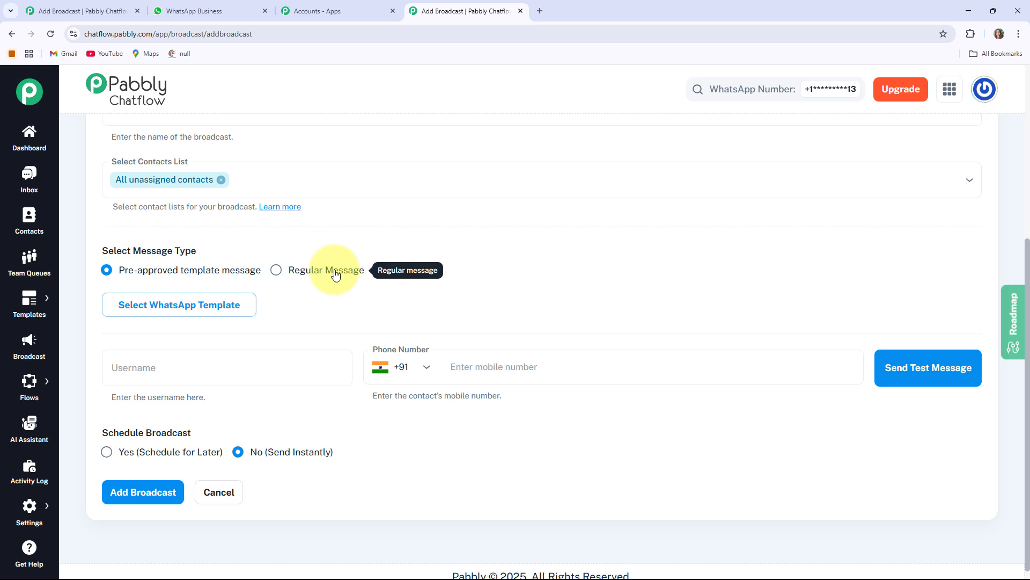
pyautogui.click(284, 274)
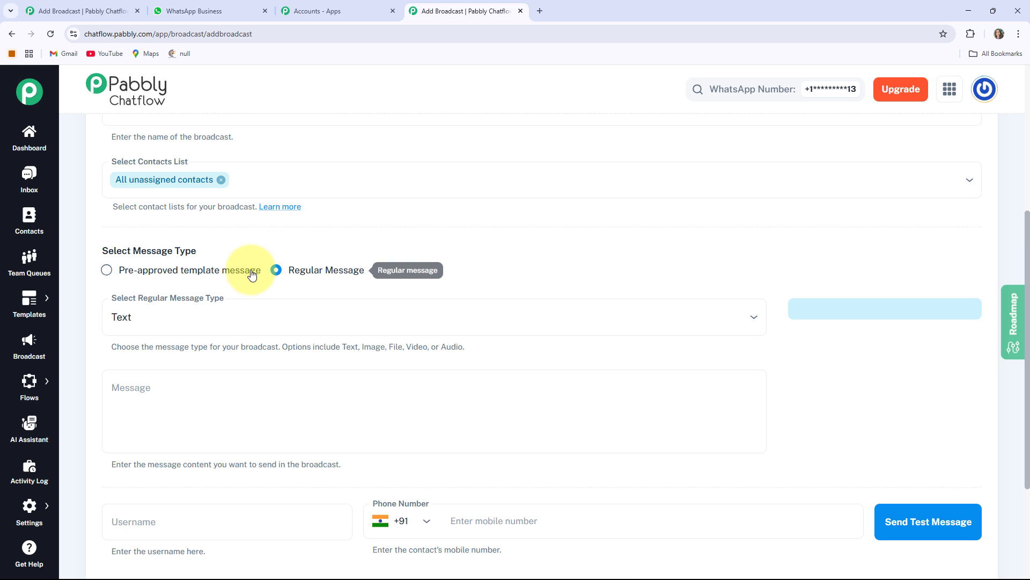
pyautogui.click(111, 342)
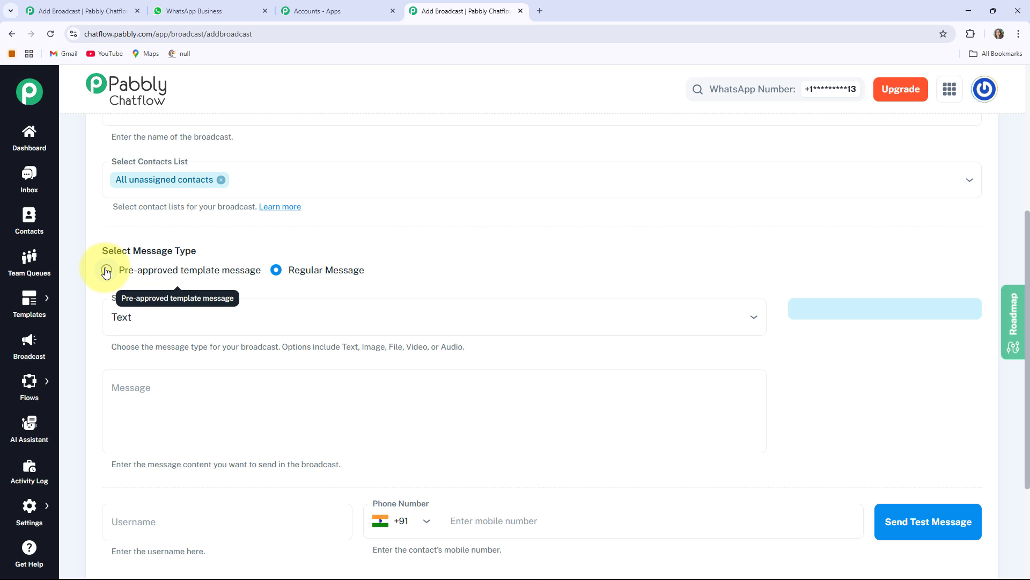
pyautogui.click(106, 272)
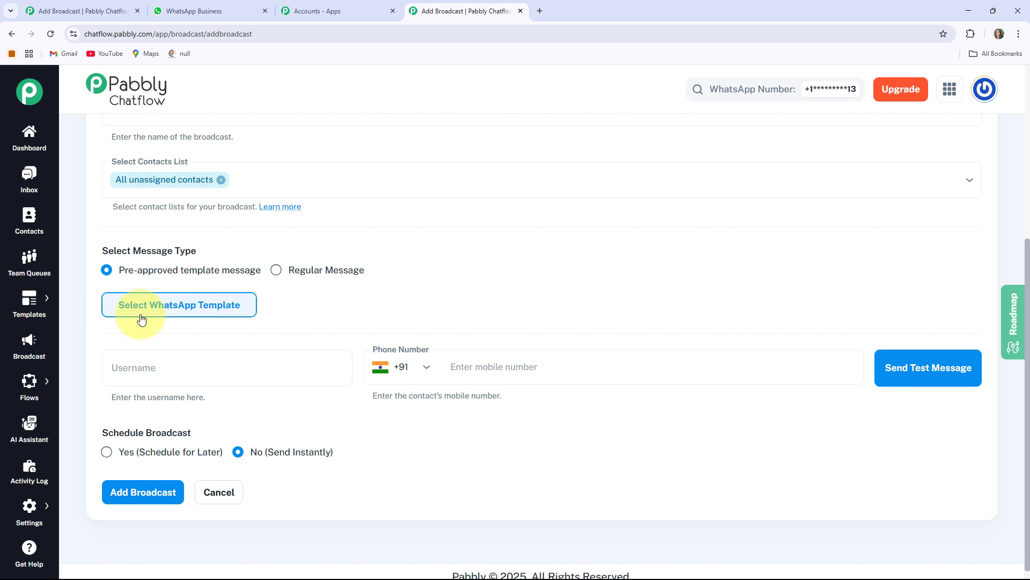
# Step: Use the approved WhatsApp template named hotel as the broadcast message
pyautogui.click(184, 305)
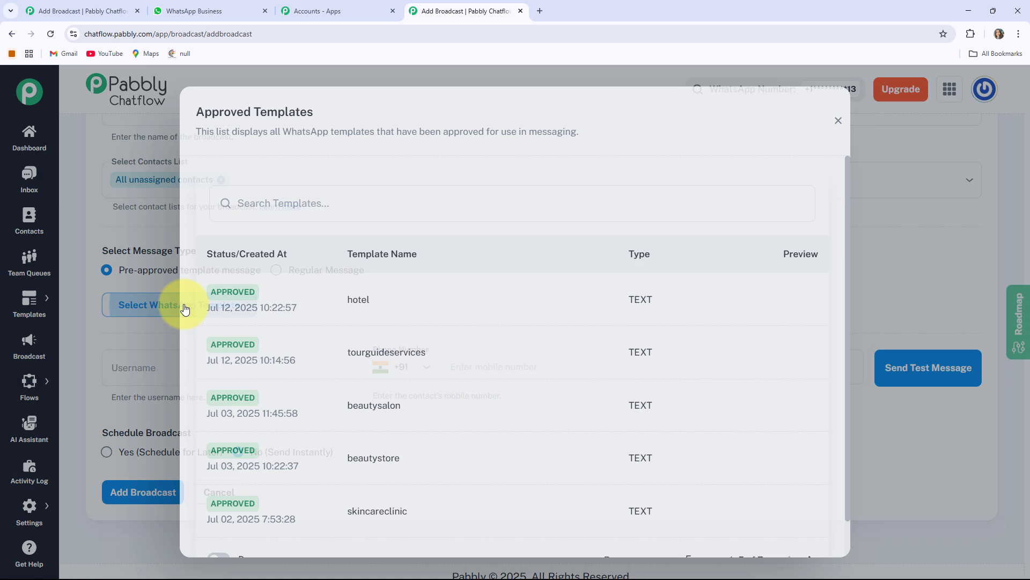
pyautogui.click(356, 292)
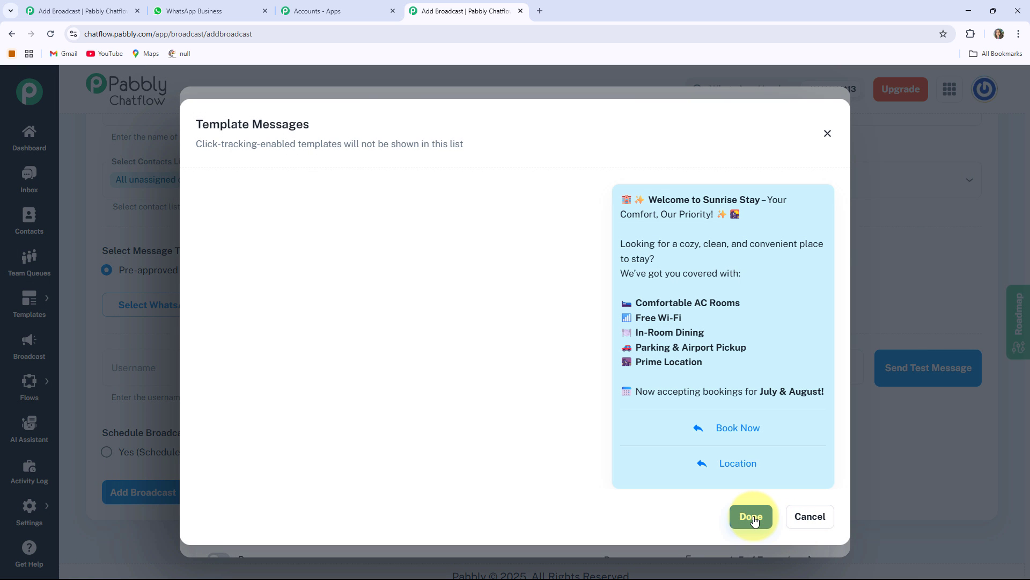
pyautogui.click(771, 523)
pyautogui.scroll(-2, 242, 460)
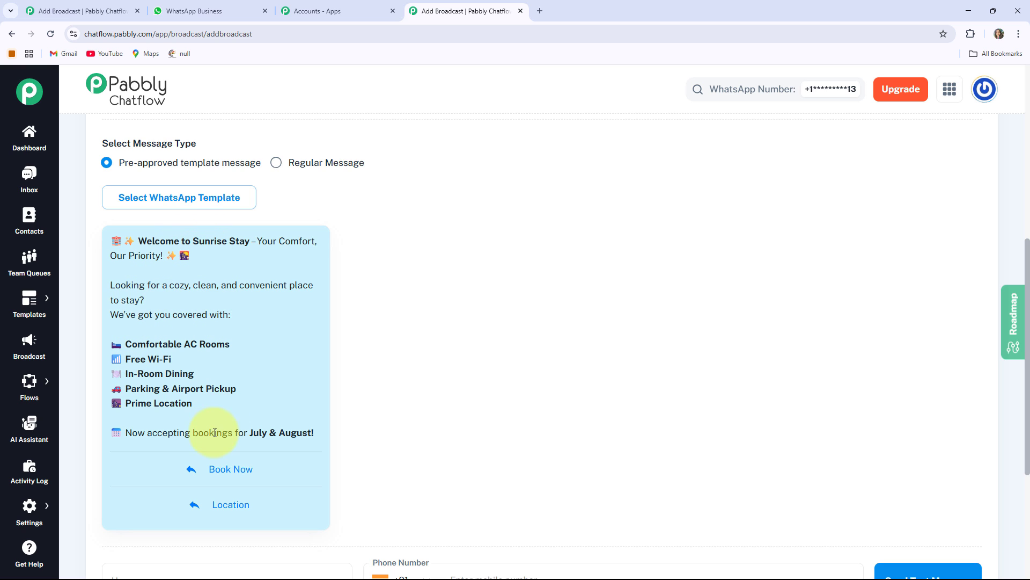
# Step: Open the Templates List in a new browser tab and start adding a new template
pyautogui.moveTo(31, 306)
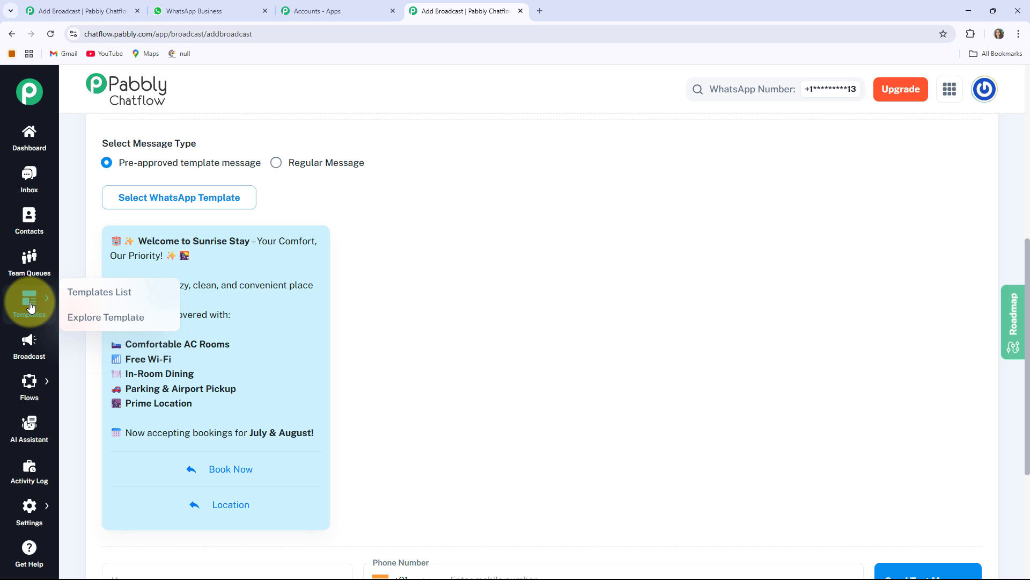
pyautogui.rightClick(134, 294)
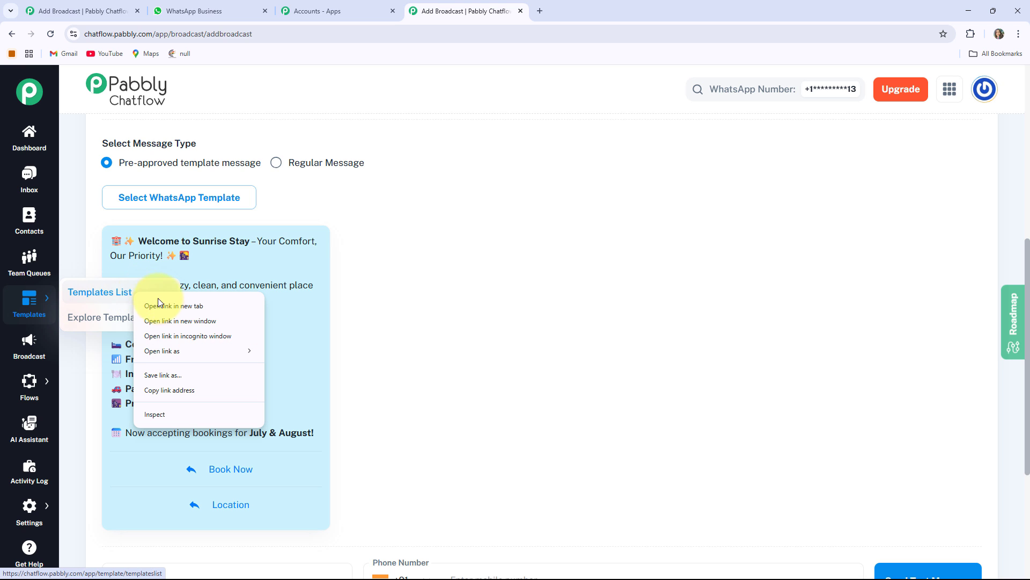
pyautogui.click(166, 305)
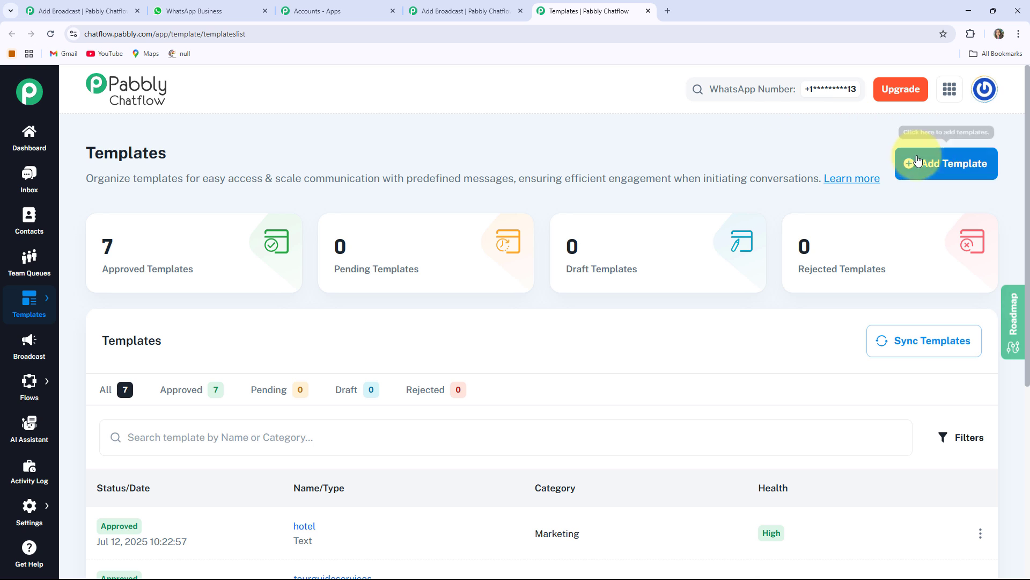
pyautogui.click(950, 170)
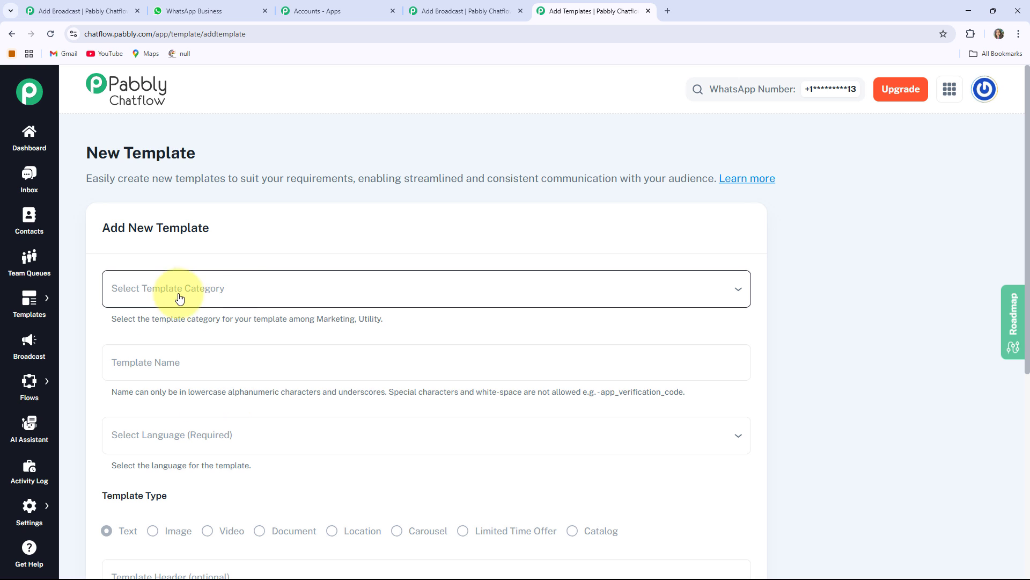
# Step: Set the new template's category to Marketing and name it hotel
pyautogui.click(233, 288)
pyautogui.click(150, 331)
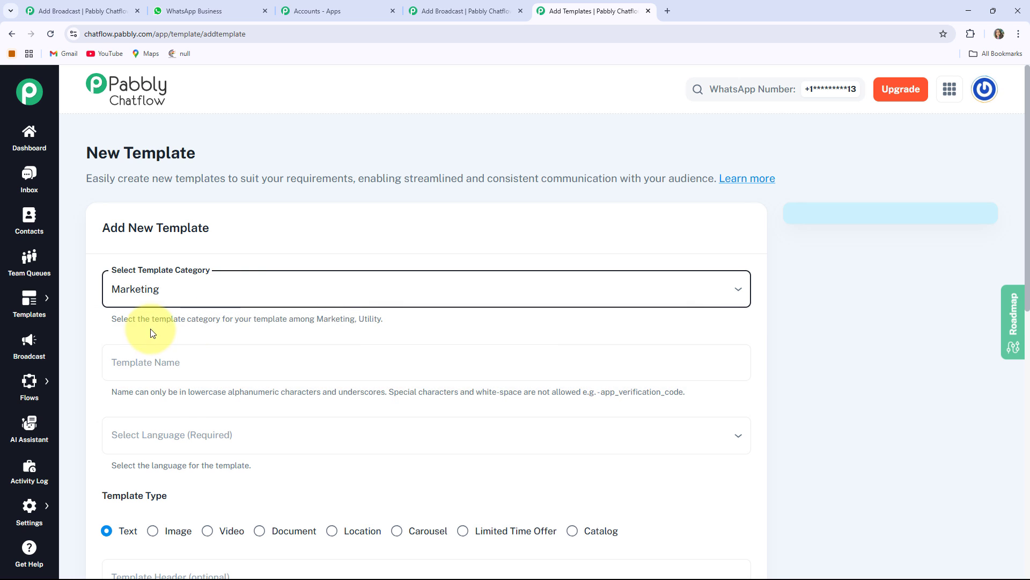
pyautogui.scroll(-1, 228, 322)
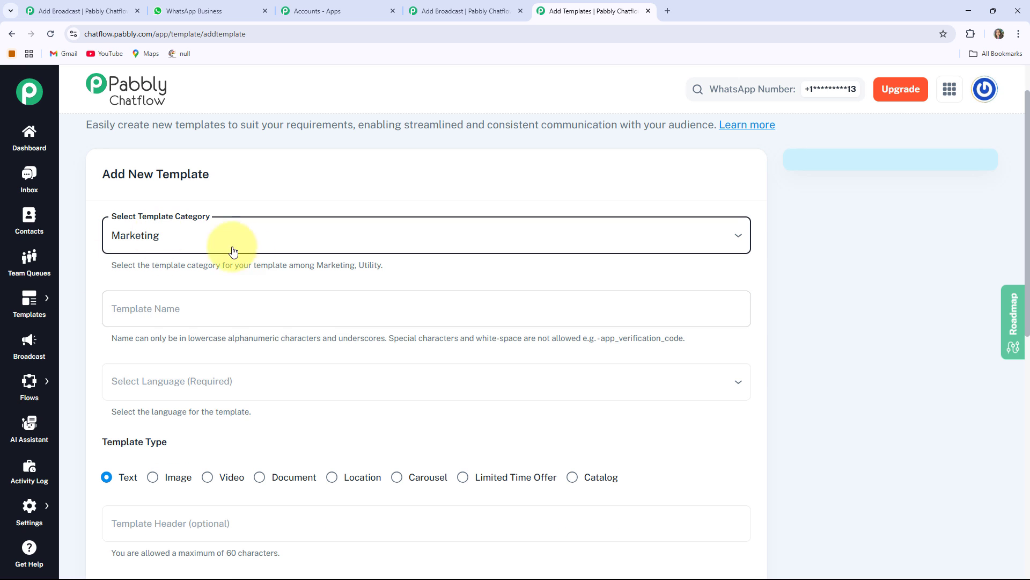
pyautogui.click(139, 309)
pyautogui.write('hotel')
# Step: Set the template language to English and keep Text as the template type
pyautogui.scroll(-3, 202, 179)
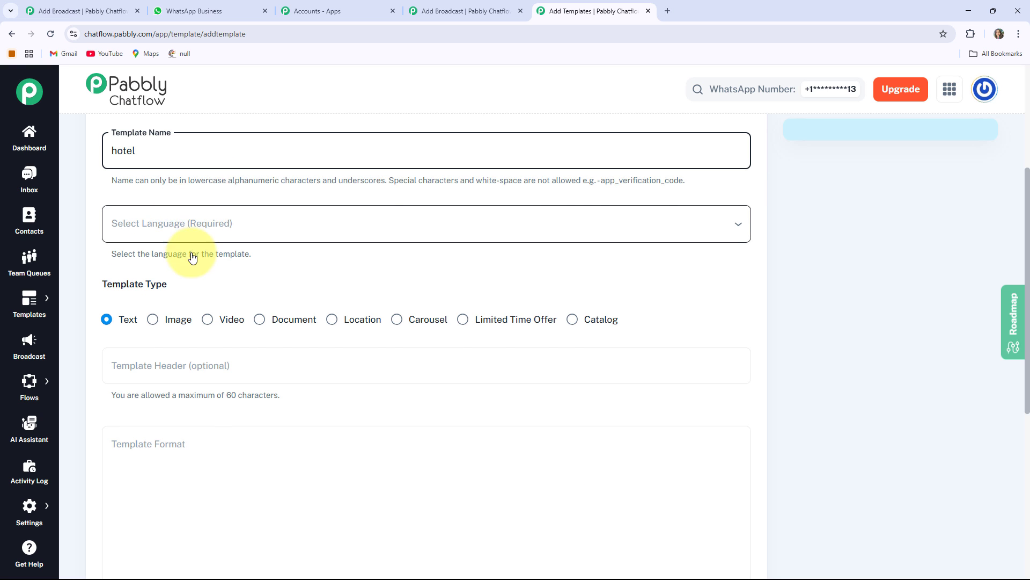
pyautogui.scroll(1, 236, 279)
pyautogui.scroll(1, 225, 317)
pyautogui.click(141, 325)
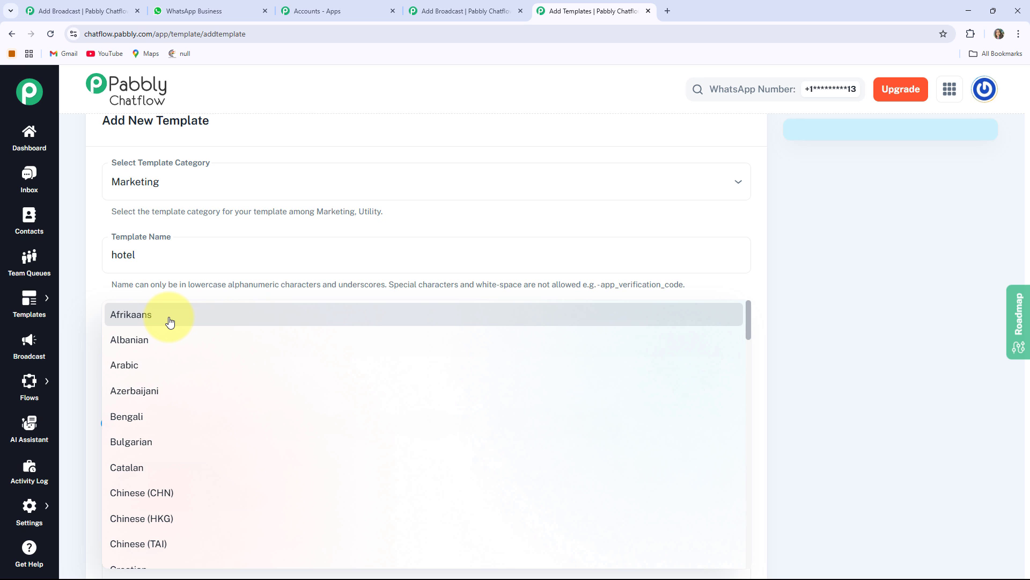
pyautogui.scroll(-8, 170, 321)
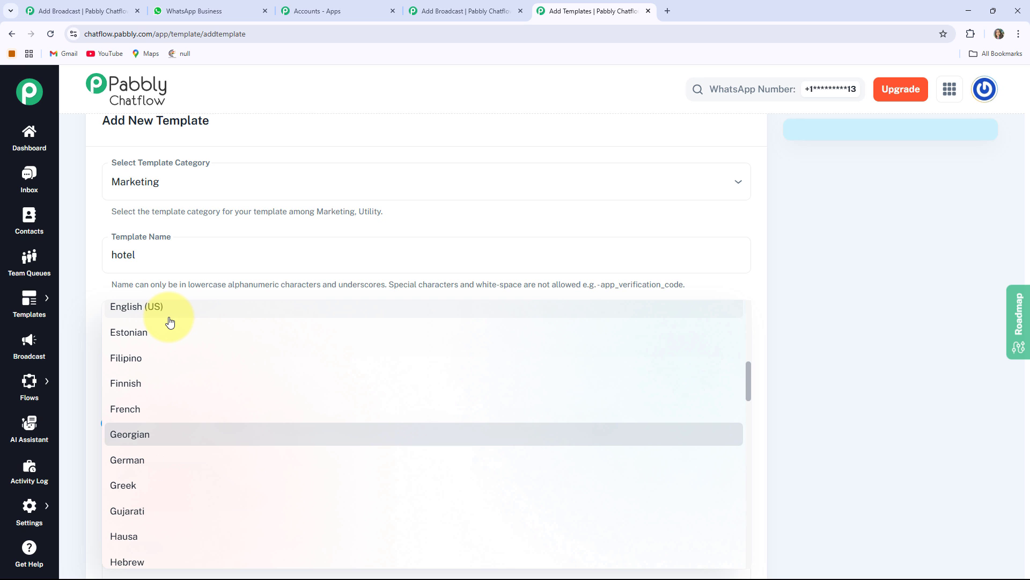
pyautogui.click(169, 321)
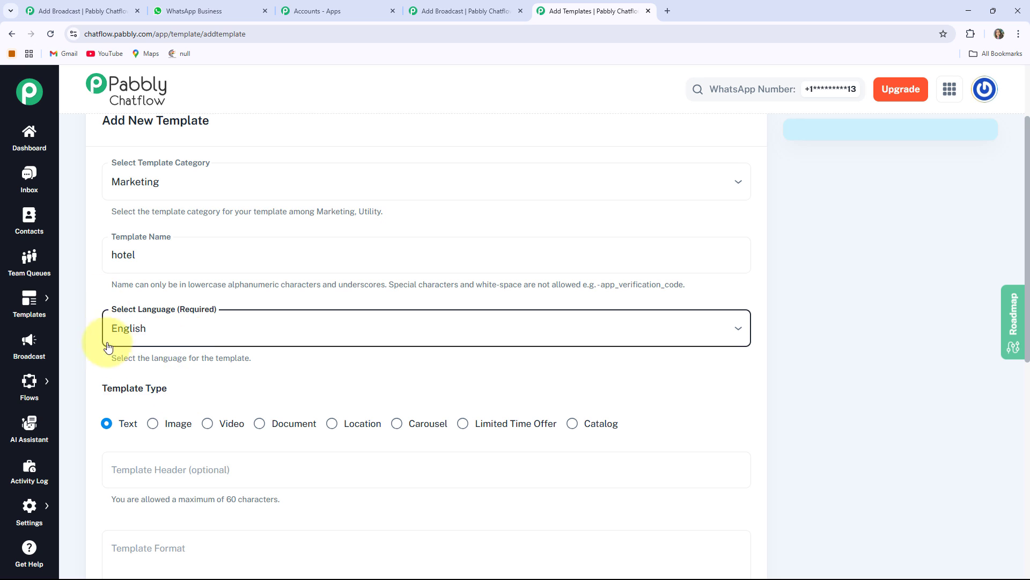
pyautogui.scroll(-1, 96, 301)
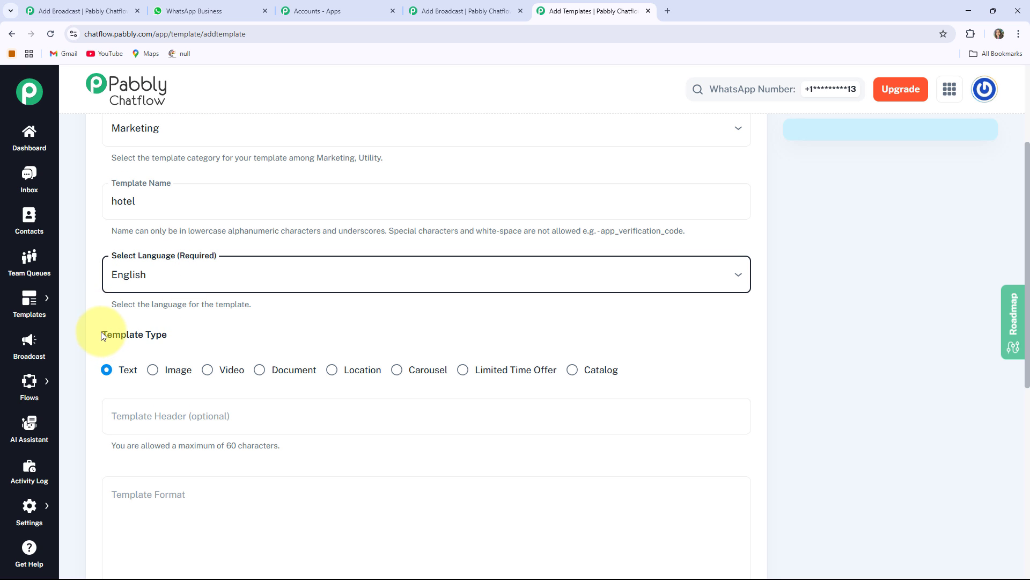
pyautogui.moveTo(103, 335); pyautogui.dragTo(195, 340)
pyautogui.click(105, 371)
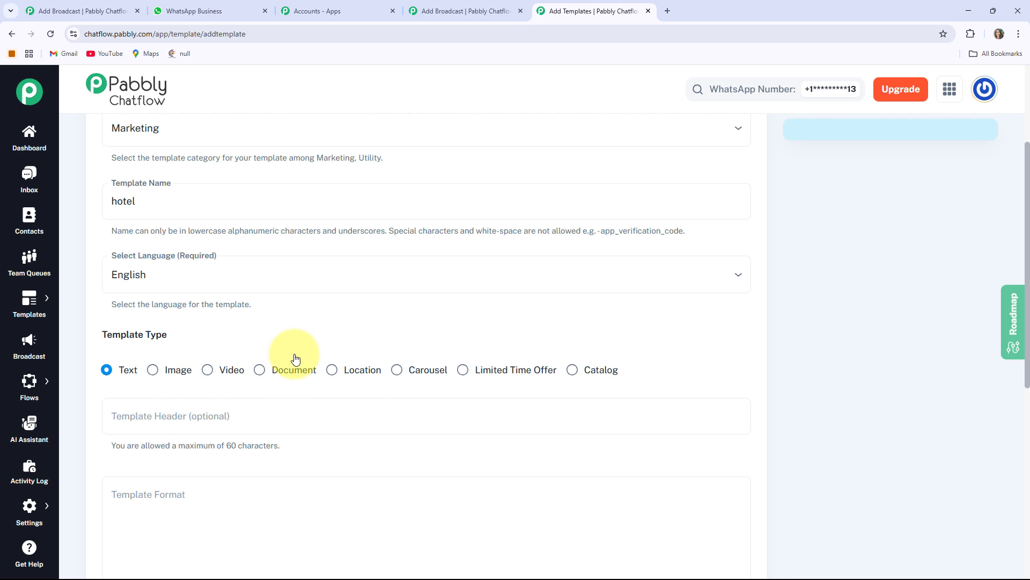
# Step: Paste the Sunrise Stay welcome message into the template body, leaving the optional header empty
pyautogui.scroll(-2, 403, 385)
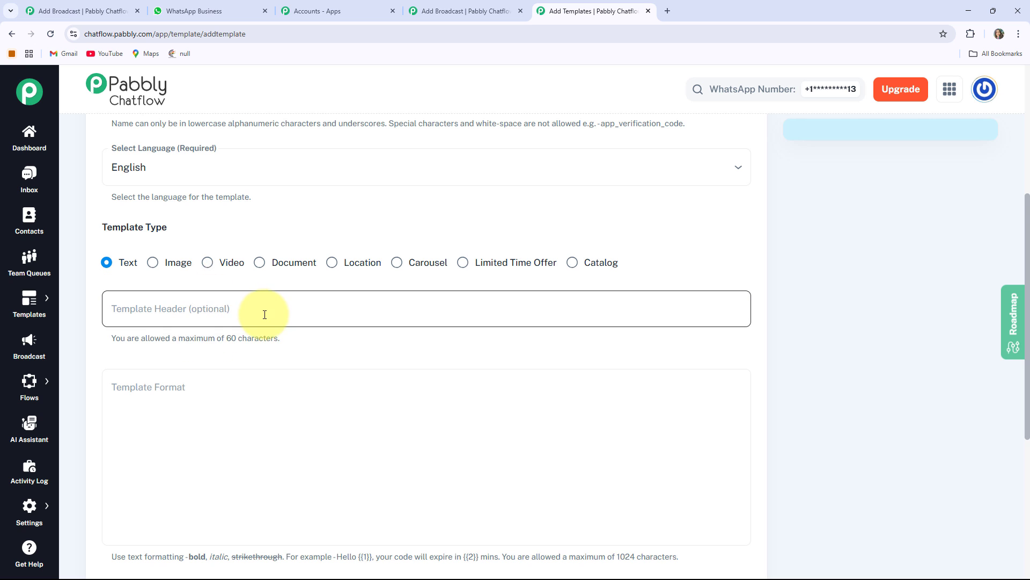
pyautogui.scroll(-3, 264, 314)
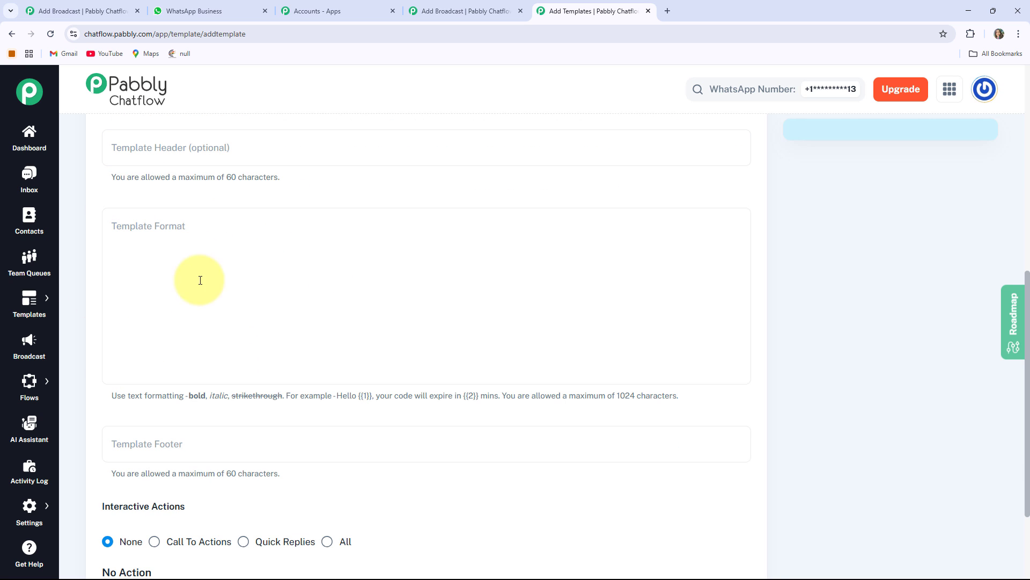
pyautogui.click(113, 223)
pyautogui.hotkey('ctrl', 'v')
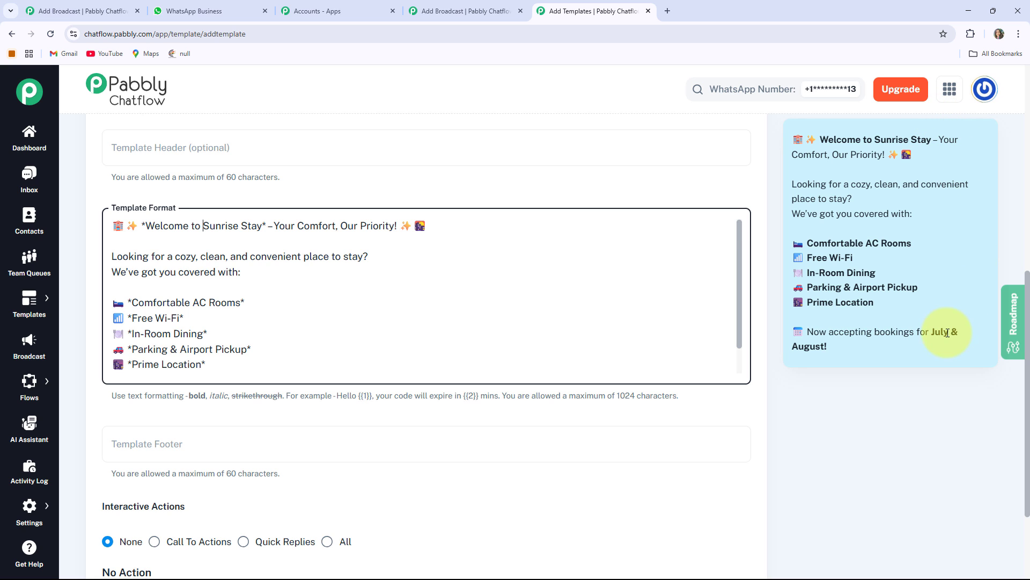
# Step: Set the template's interactive actions to Quick Replies and add the replies Book Now and Location
pyautogui.scroll(-1, 274, 290)
pyautogui.scroll(-2, 220, 410)
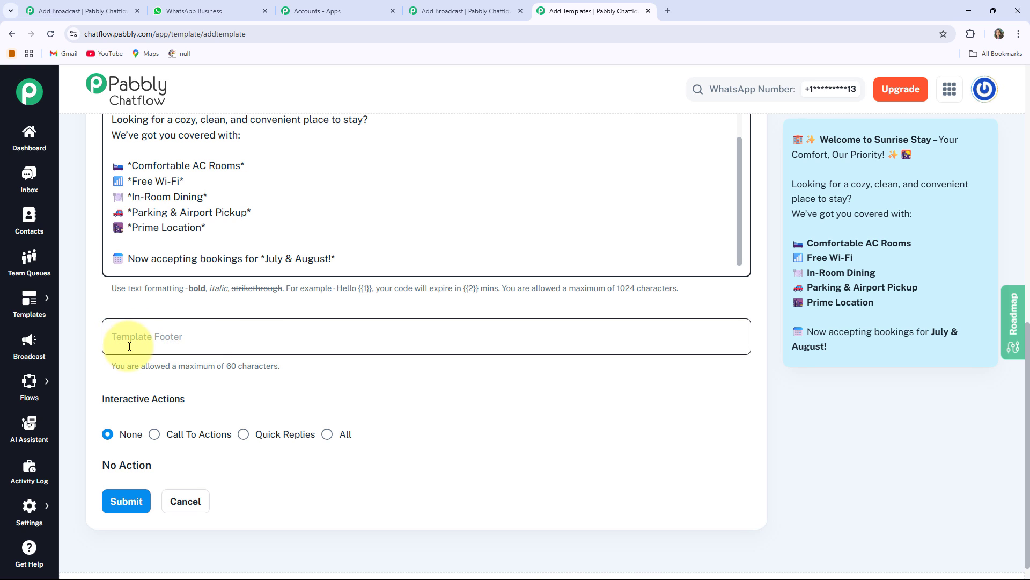
pyautogui.scroll(-1, 254, 339)
pyautogui.moveTo(102, 378); pyautogui.dragTo(188, 380)
pyautogui.moveTo(105, 379); pyautogui.dragTo(237, 374)
pyautogui.click(237, 374)
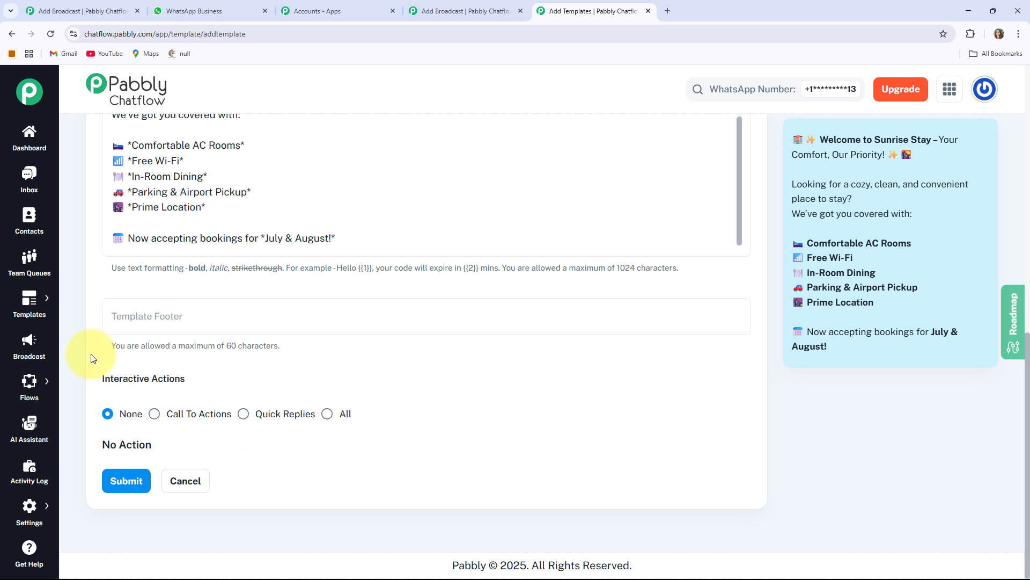
pyautogui.click(243, 413)
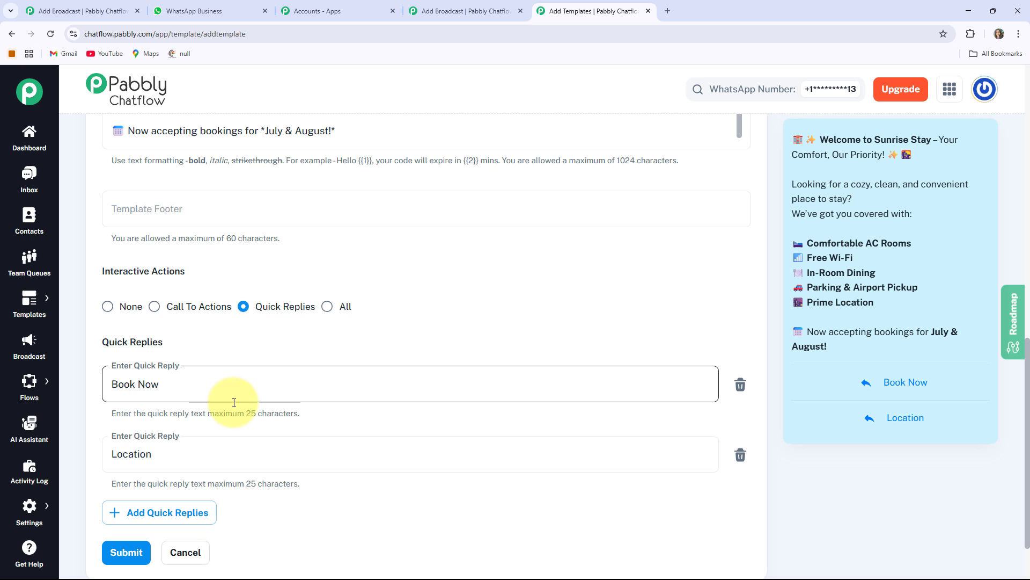
pyautogui.click(108, 454)
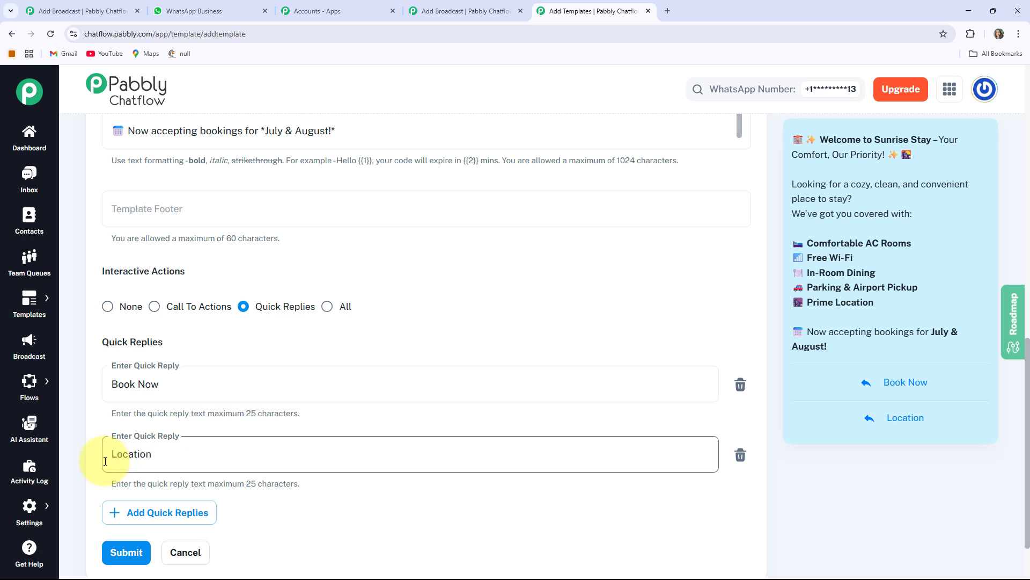
pyautogui.scroll(1, 241, 446)
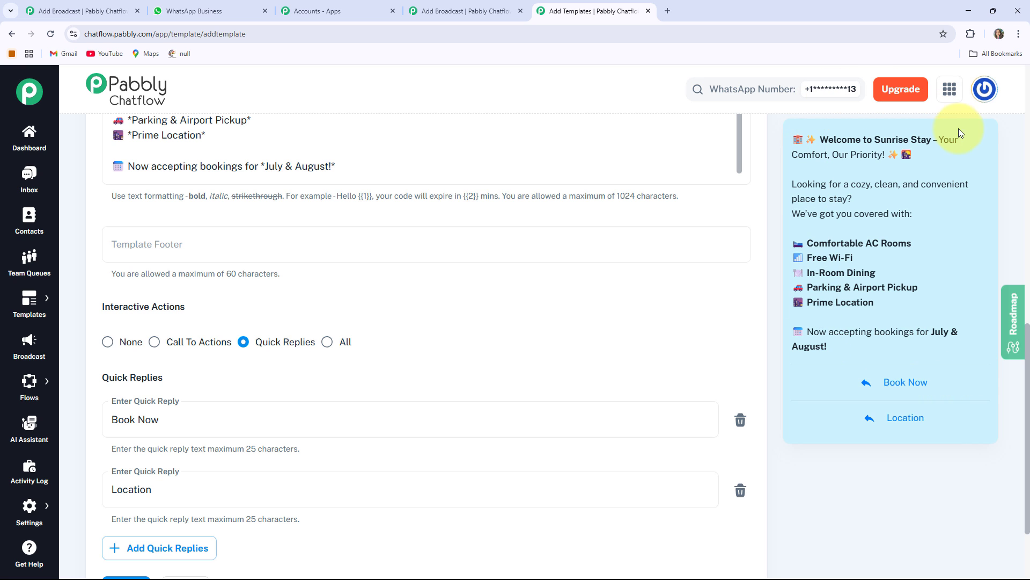
pyautogui.scroll(-2, 193, 220)
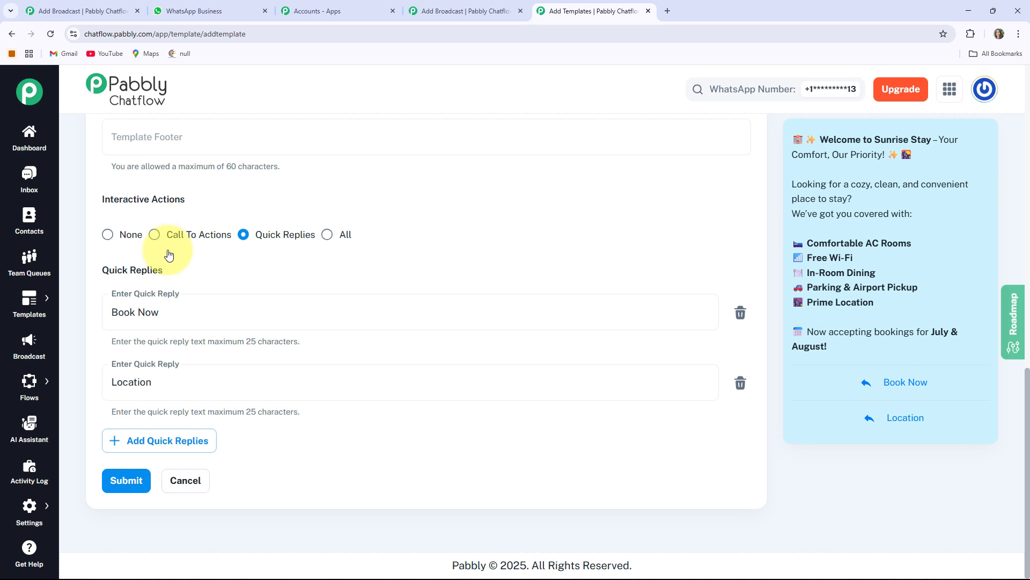
# Step: Leave the new template form, close the Templates browser tab and return to the broadcast form
pyautogui.click(129, 481)
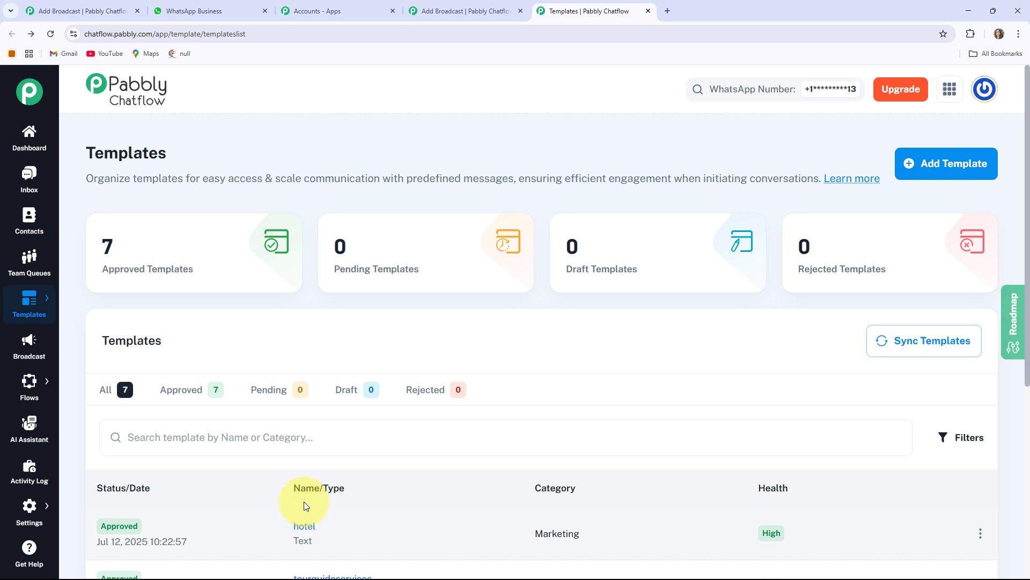
pyautogui.hotkey('ctrl', 'w')
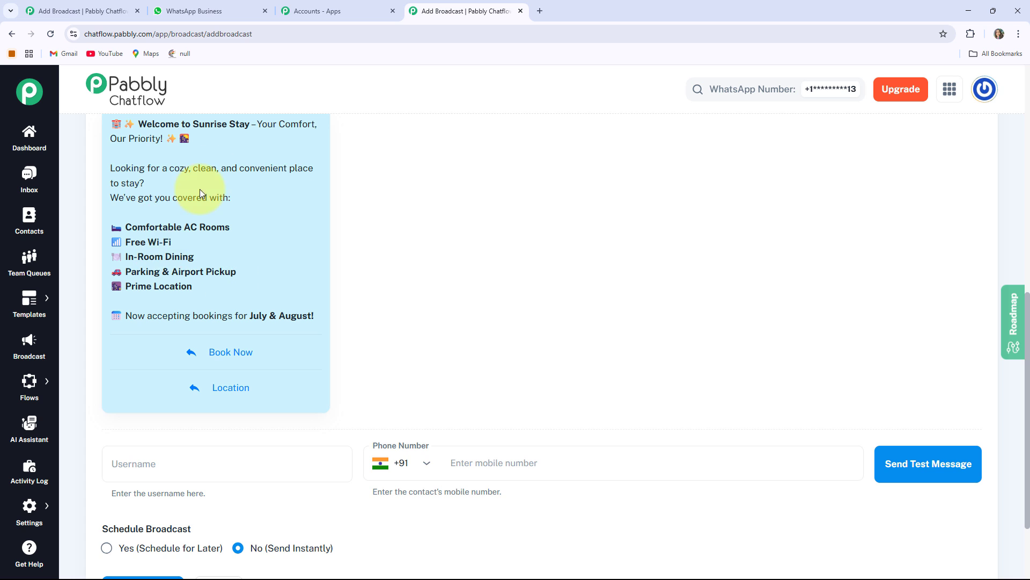
pyautogui.scroll(2, 200, 193)
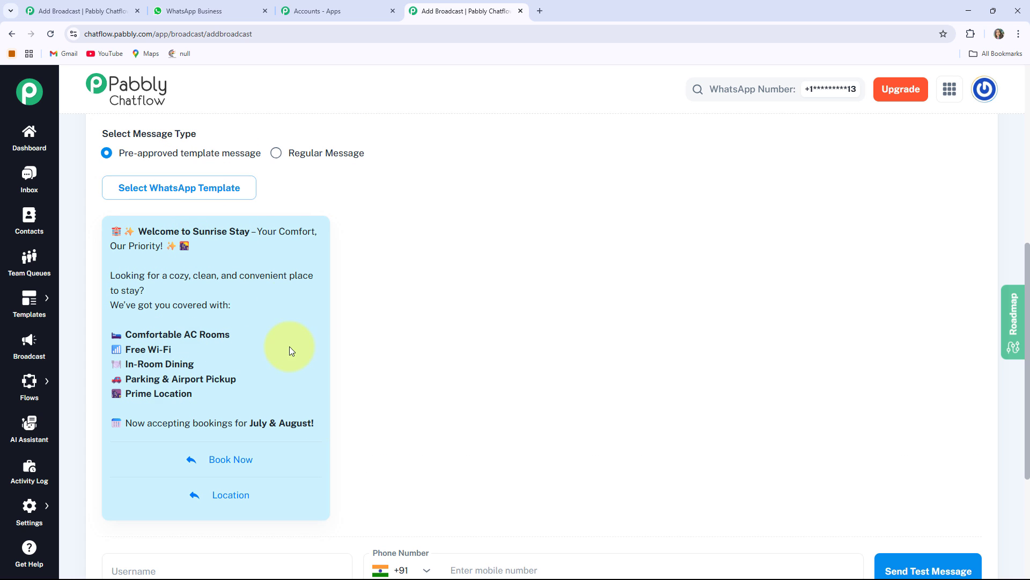
# Step: Fill in the test message recipient with the username Test User and the contact's mobile number
pyautogui.scroll(-4, 291, 351)
pyautogui.click(185, 364)
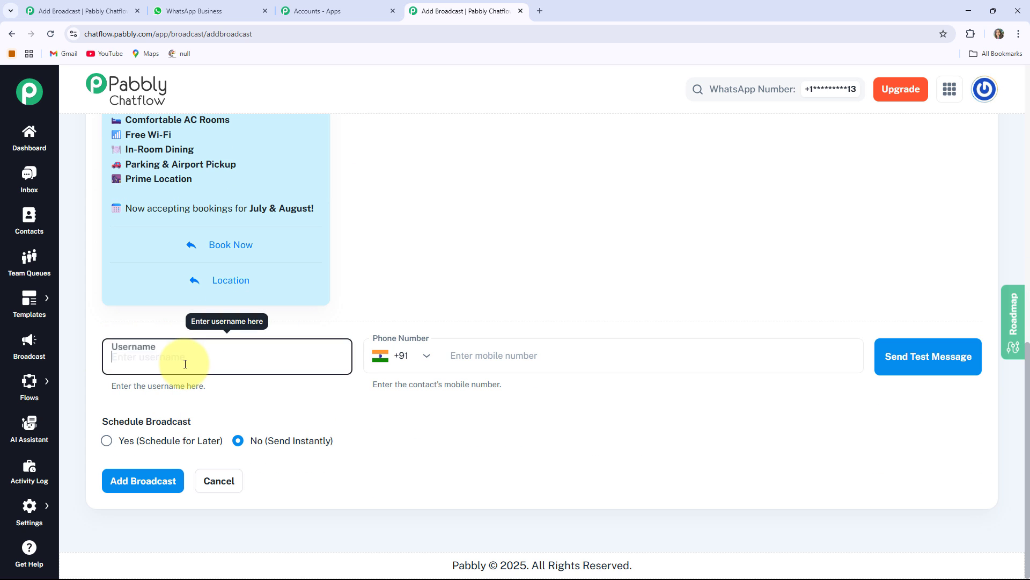
pyautogui.write('Test User')
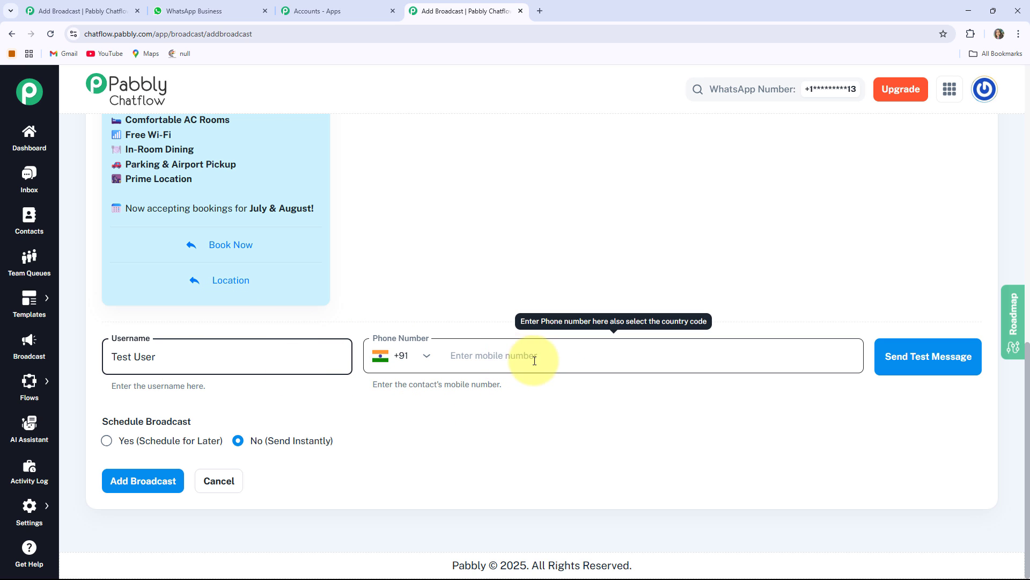
pyautogui.click(491, 355)
pyautogui.write('923')
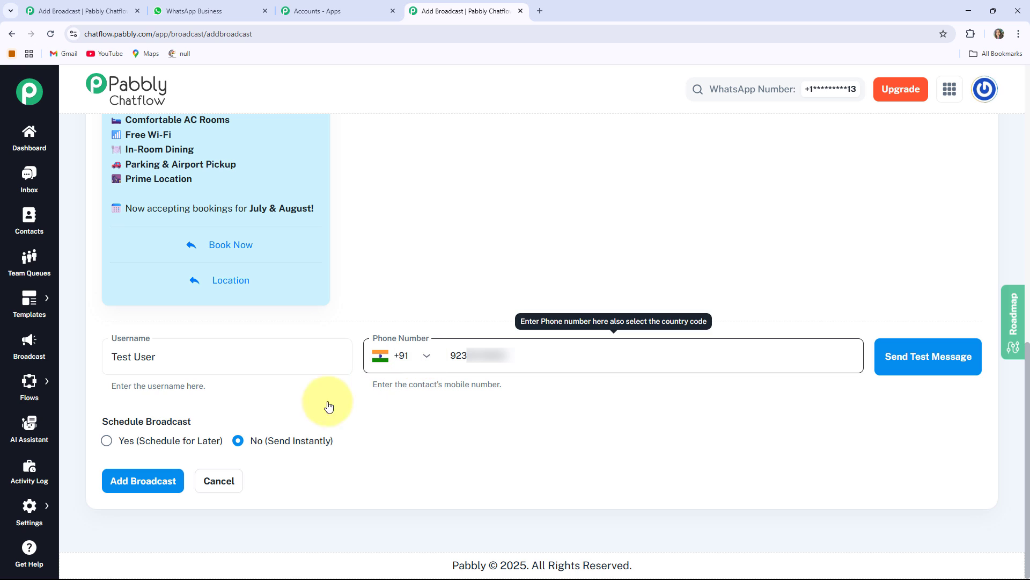
pyautogui.moveTo(104, 426); pyautogui.dragTo(213, 421)
pyautogui.click(213, 422)
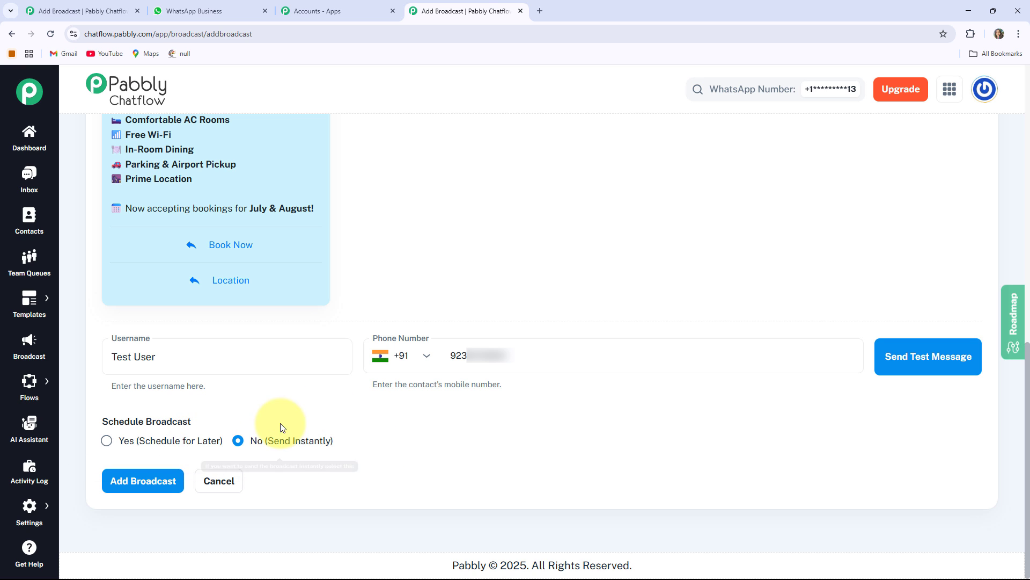
# Step: Send the test message to the entered recipient and check its delivery in the Hotel Business chat on WhatsApp Web
pyautogui.scroll(1, 354, 396)
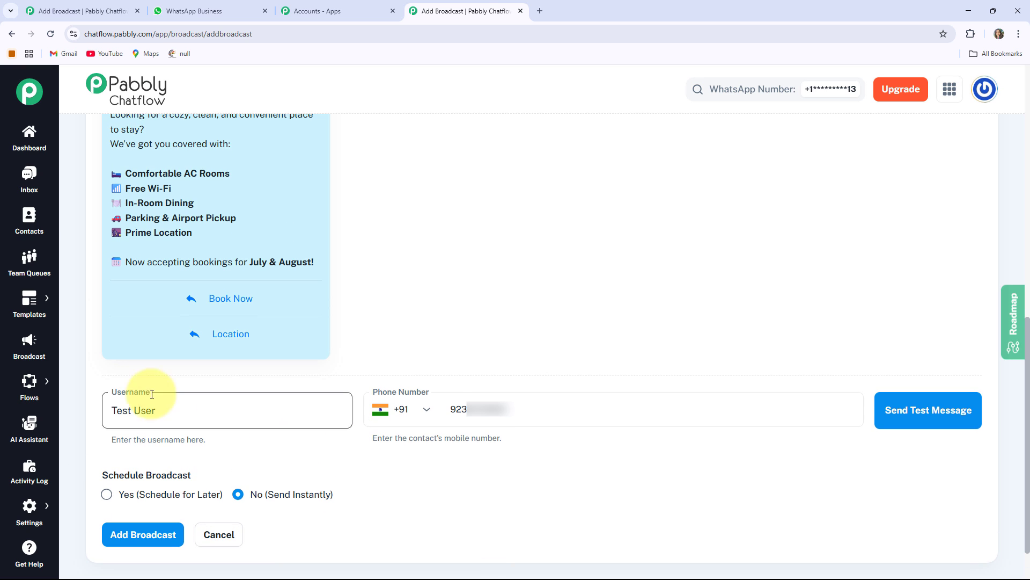
pyautogui.scroll(-1, 338, 276)
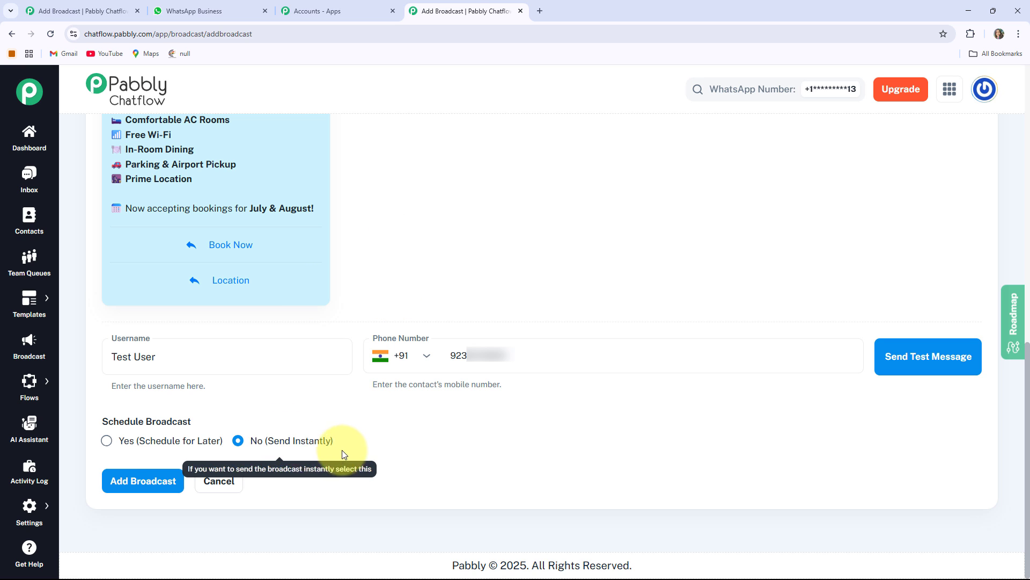
pyautogui.click(924, 365)
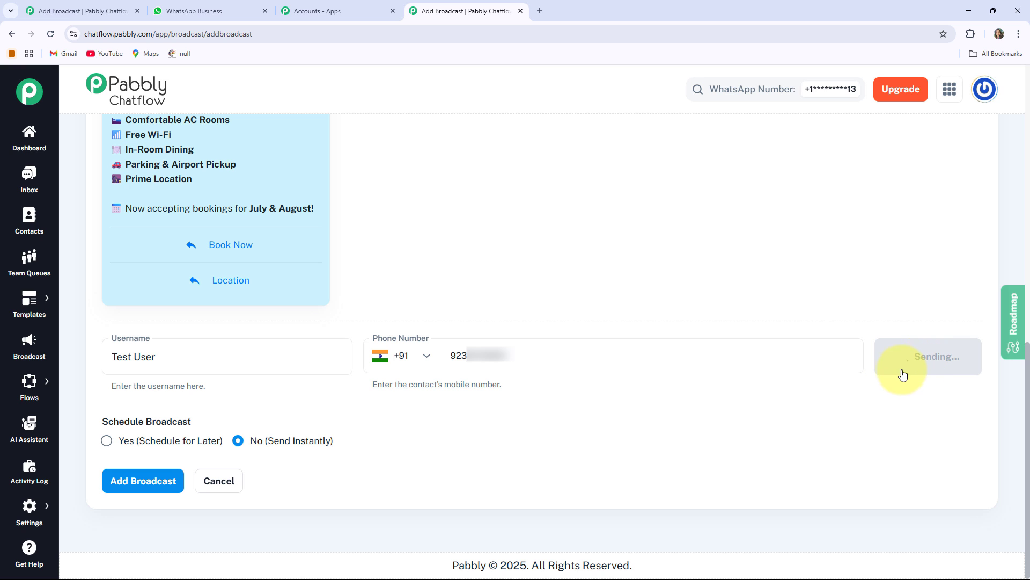
pyautogui.moveTo(906, 105); pyautogui.dragTo(985, 108)
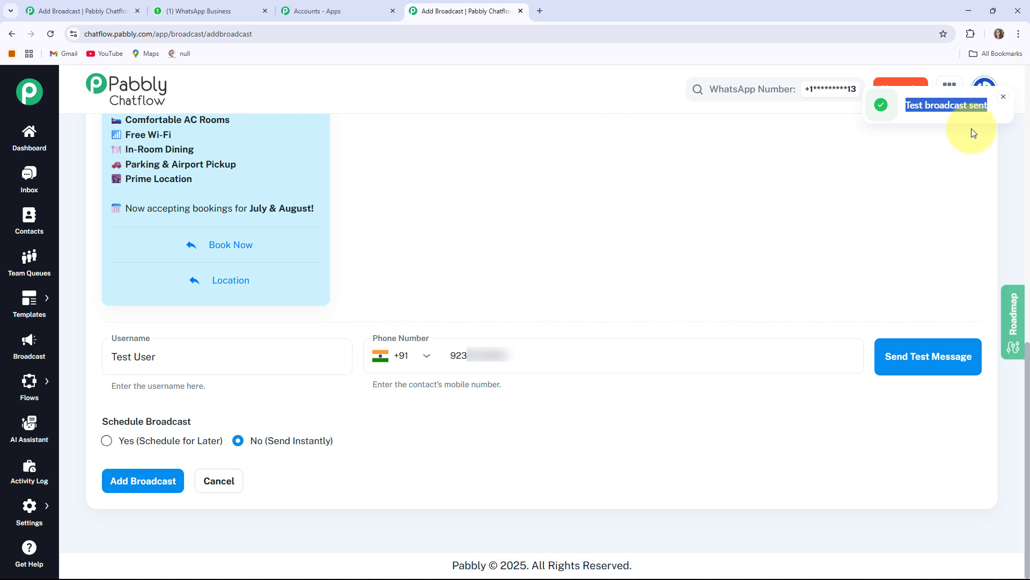
pyautogui.click(208, 10)
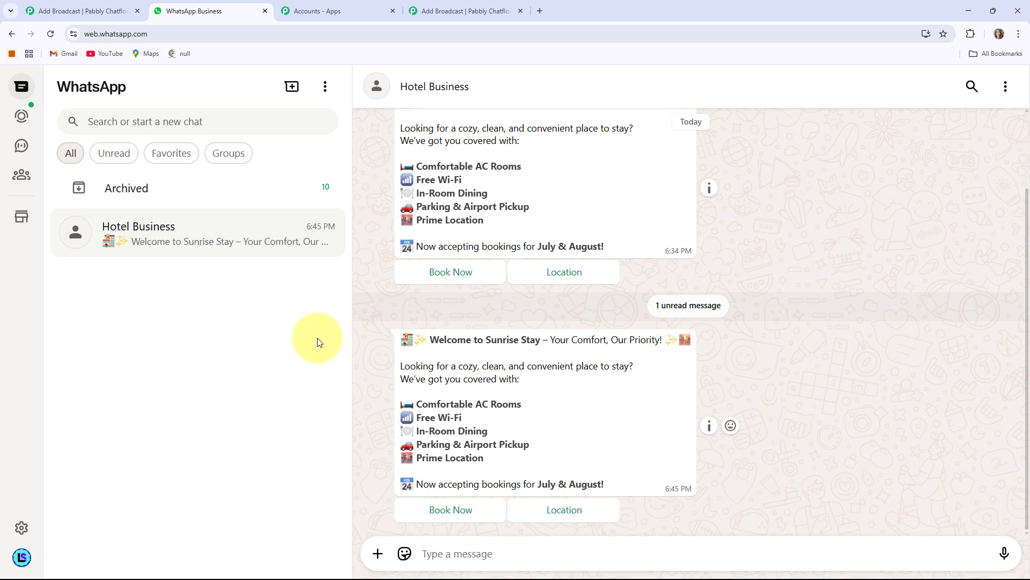
# Step: Add the broadcast in Pabbly Chatflow with instant sending, check the WhatsApp chat for it, and return to the broadcast list
pyautogui.click(465, 10)
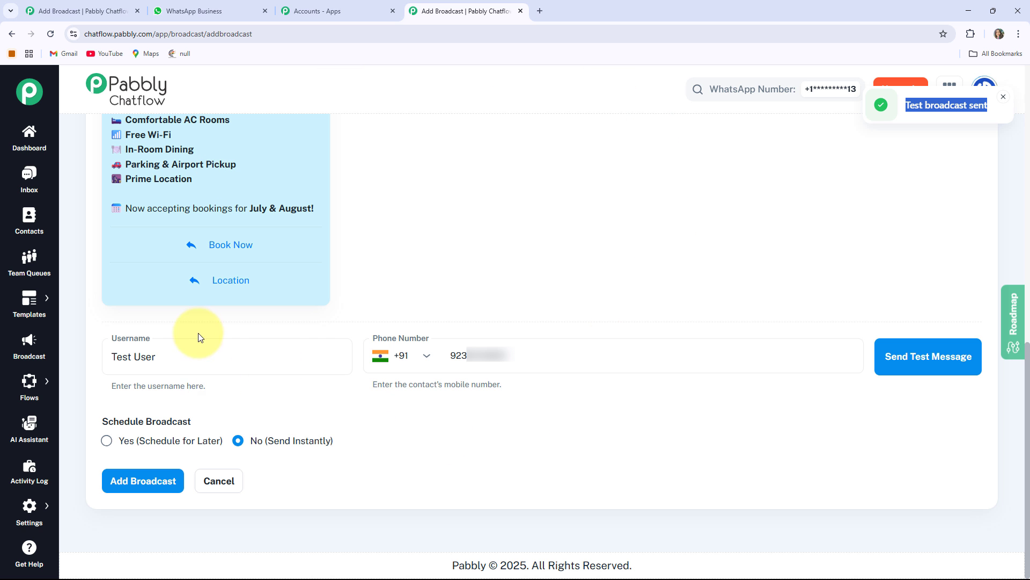
pyautogui.click(135, 483)
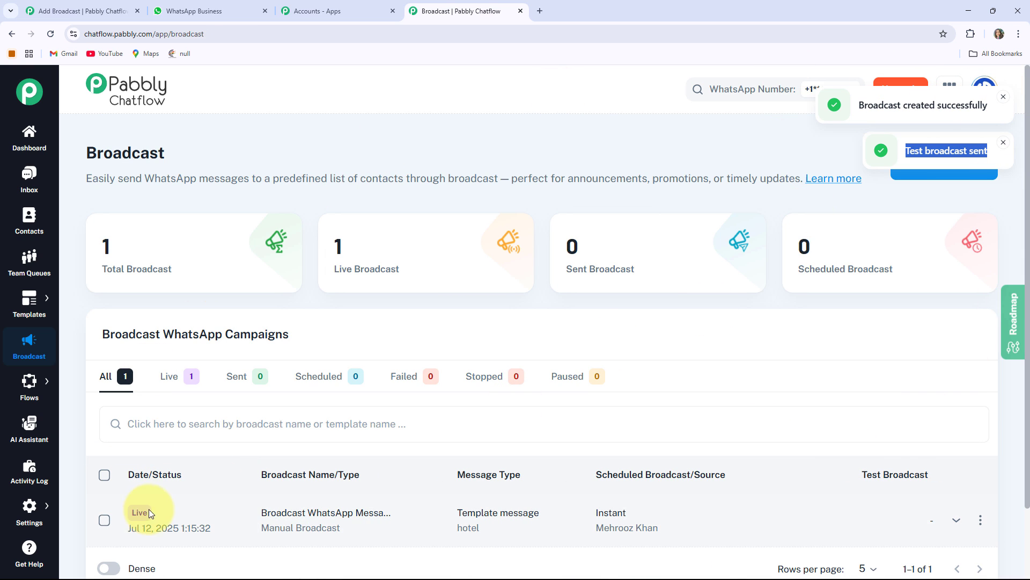
pyautogui.click(232, 11)
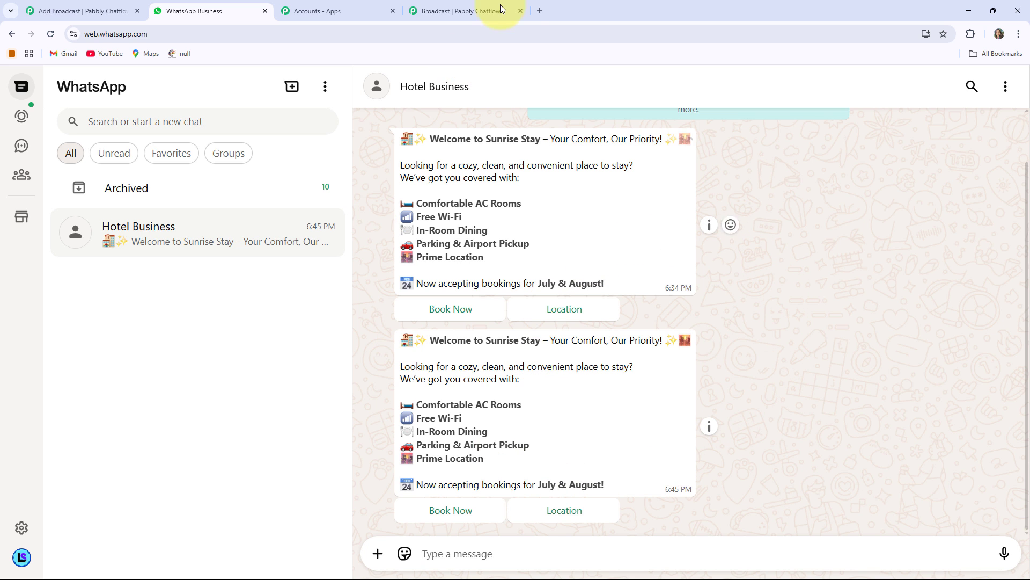
pyautogui.click(475, 8)
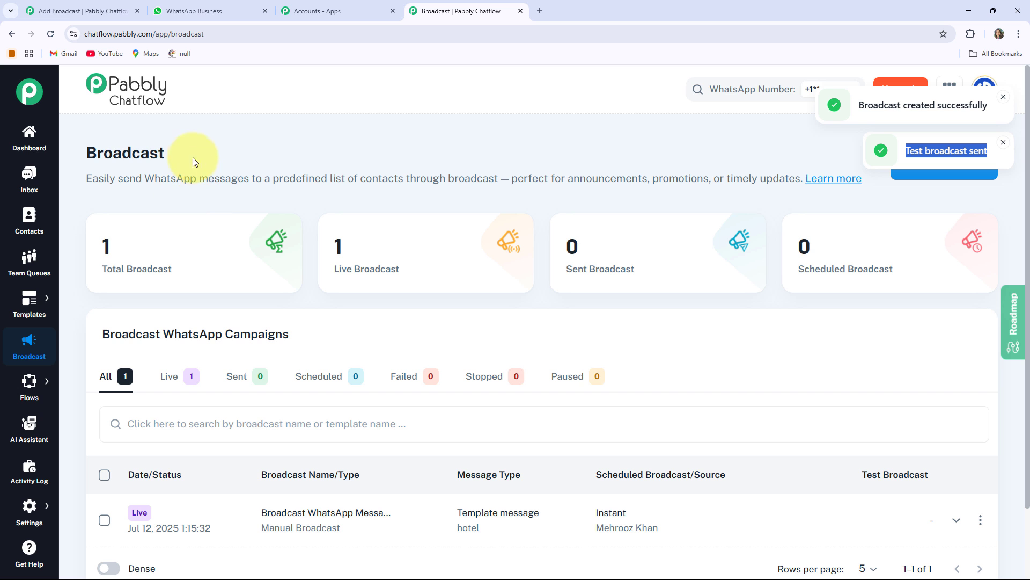